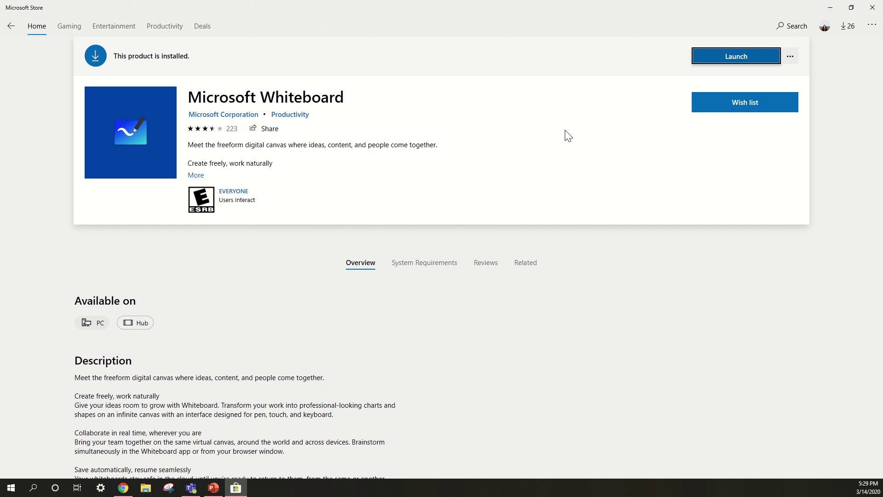
- Launch Microsoft Whiteboard from the Store page to get a new empty board
{"action": "left_click", "coordinate": [691, 60]}
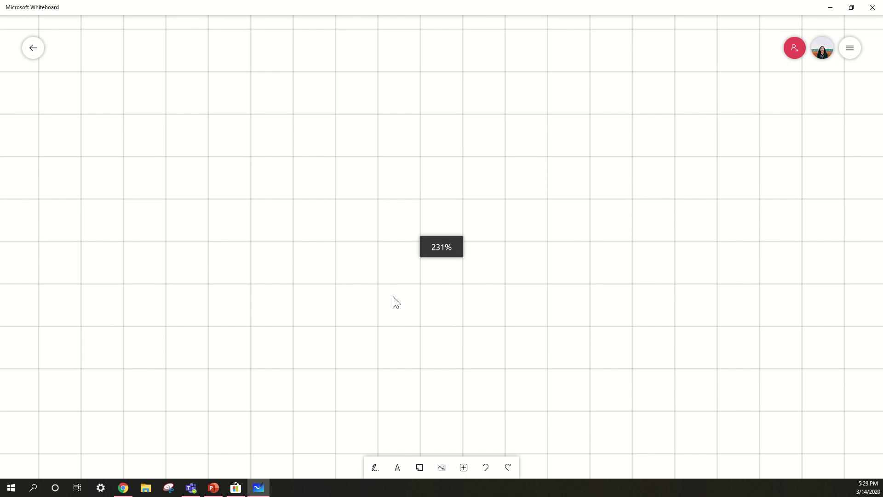
{"action": "scroll", "coordinate": [396, 302], "scroll_direction": "up", "scroll_amount": 2}
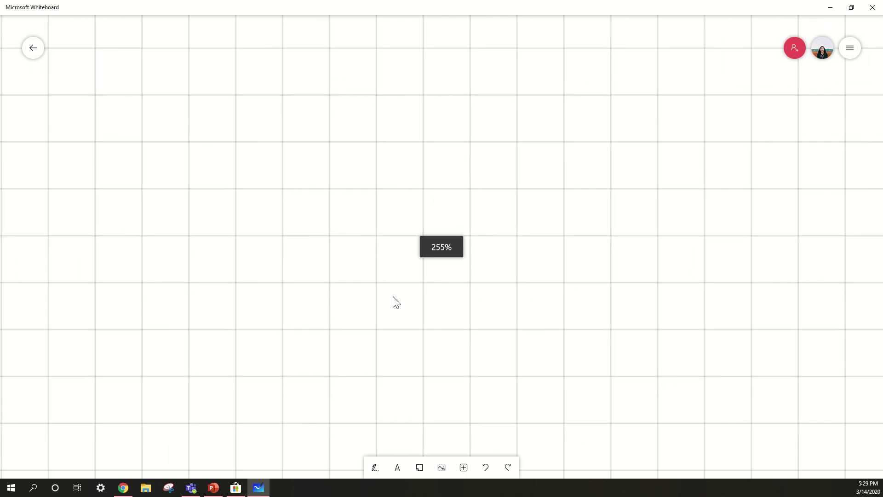
{"action": "scroll", "coordinate": [396, 302], "scroll_direction": "down", "scroll_amount": 10}
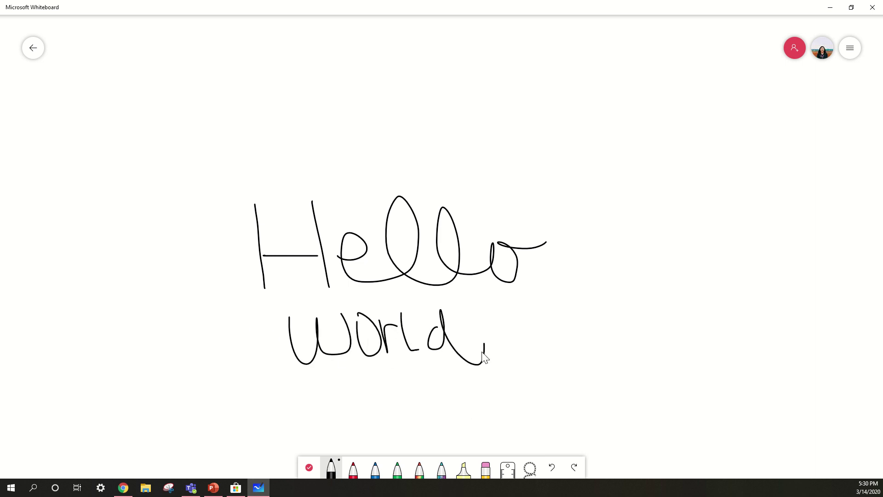
- Give the black pen the second, thicker stroke width and finish inking
{"action": "left_click", "coordinate": [332, 465]}
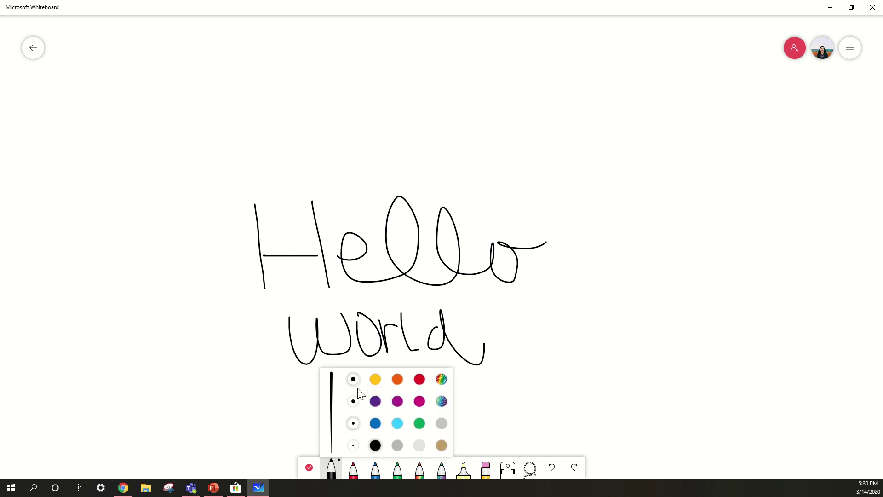
{"action": "left_click", "coordinate": [353, 404]}
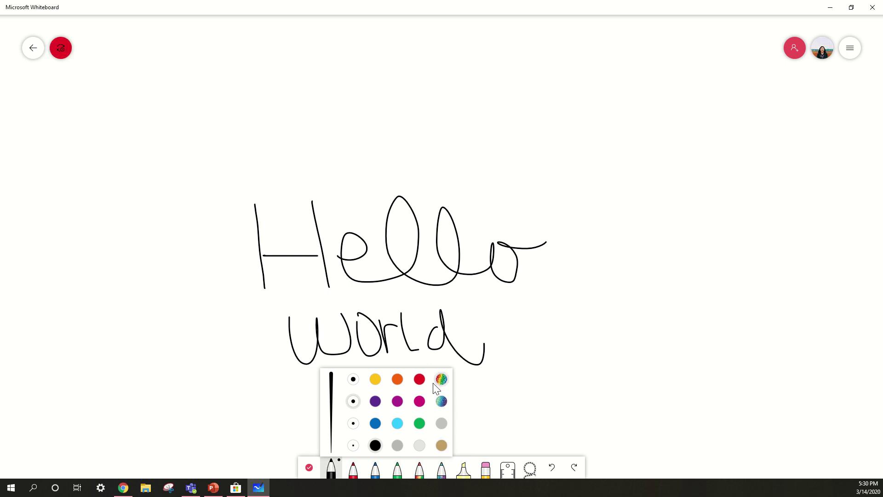
{"action": "left_click", "coordinate": [332, 470]}
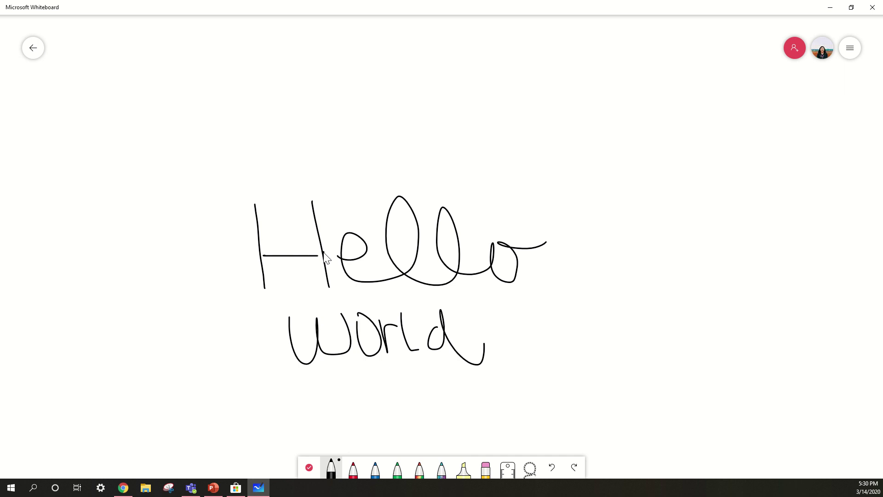
{"action": "left_click", "coordinate": [333, 470]}
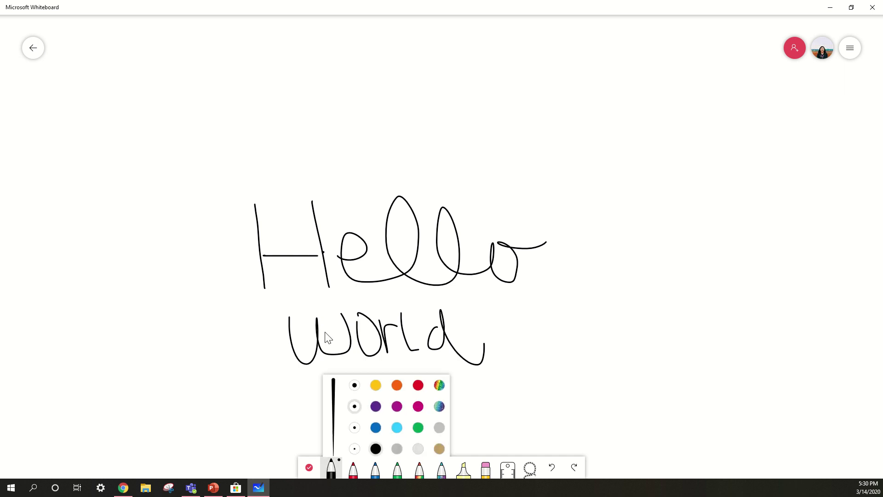
{"action": "left_click", "coordinate": [309, 467]}
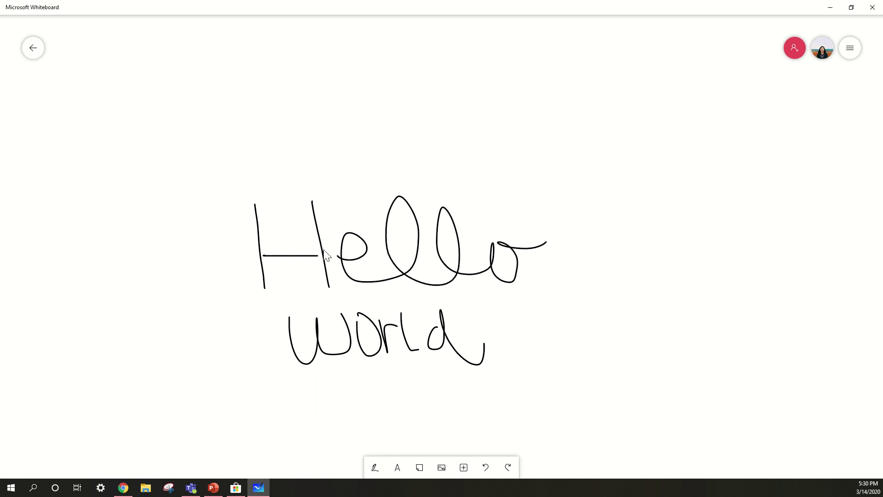
- Beautify the 'Hello' and 'world' ink, then place 'world' beside 'Hello' on one line
{"action": "mouse_move", "coordinate": [324, 254]}
{"action": "left_mouse_down"}
{"action": "mouse_move", "coordinate": [327, 237]}
{"action": "mouse_move", "coordinate": [270, 205]}
{"action": "mouse_move", "coordinate": [299, 223]}
{"action": "mouse_move", "coordinate": [290, 252]}
{"action": "left_mouse_up"}
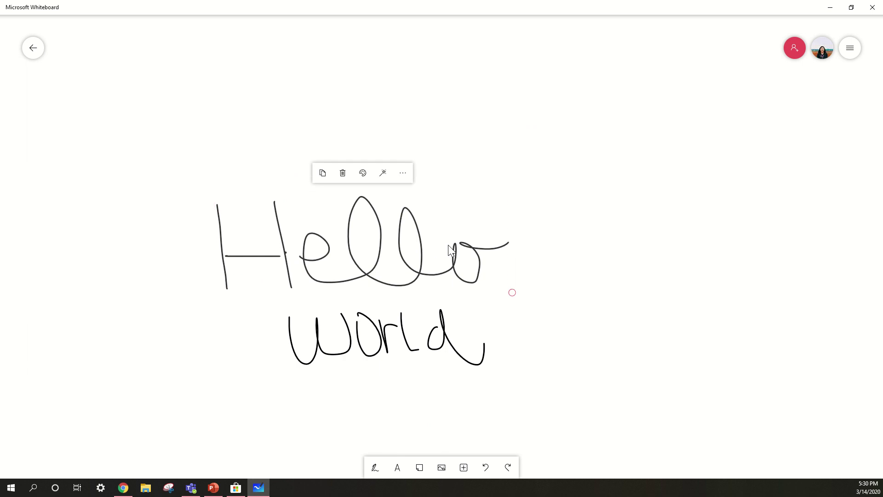
{"action": "left_click", "coordinate": [386, 171]}
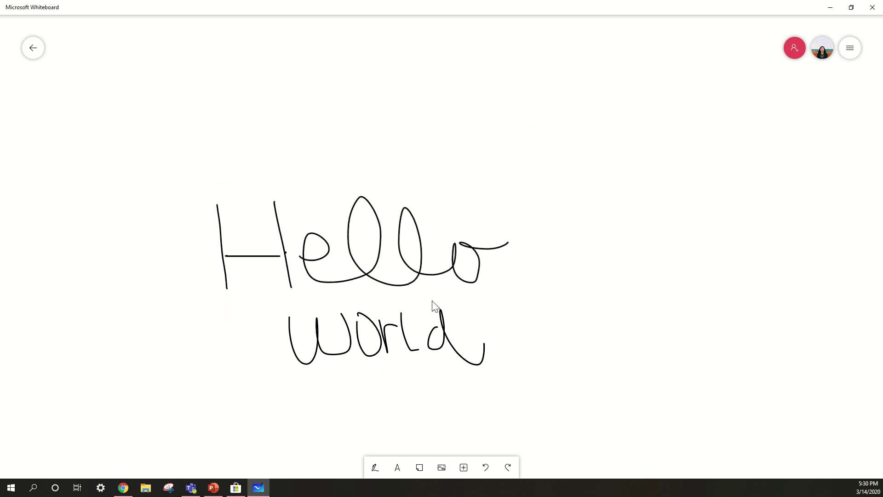
{"action": "left_click", "coordinate": [406, 334]}
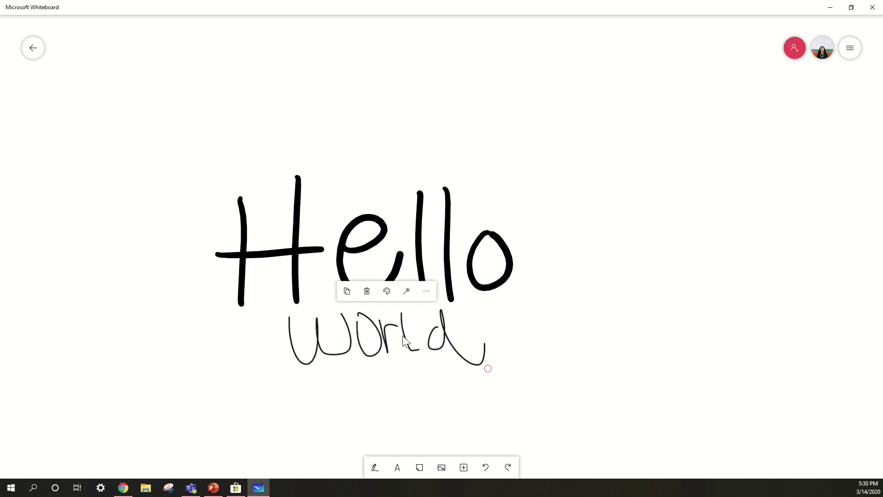
{"action": "left_click", "coordinate": [405, 286]}
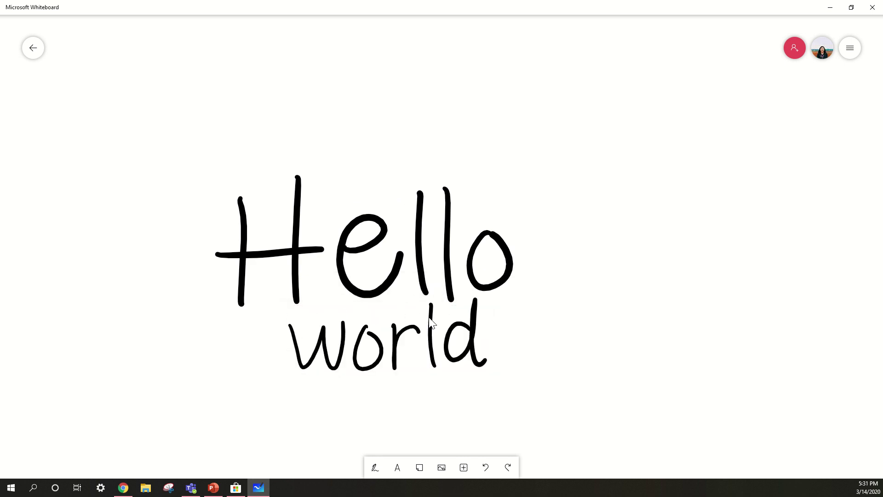
{"action": "left_click_drag", "start_coordinate": [382, 345], "coordinate": [406, 344]}
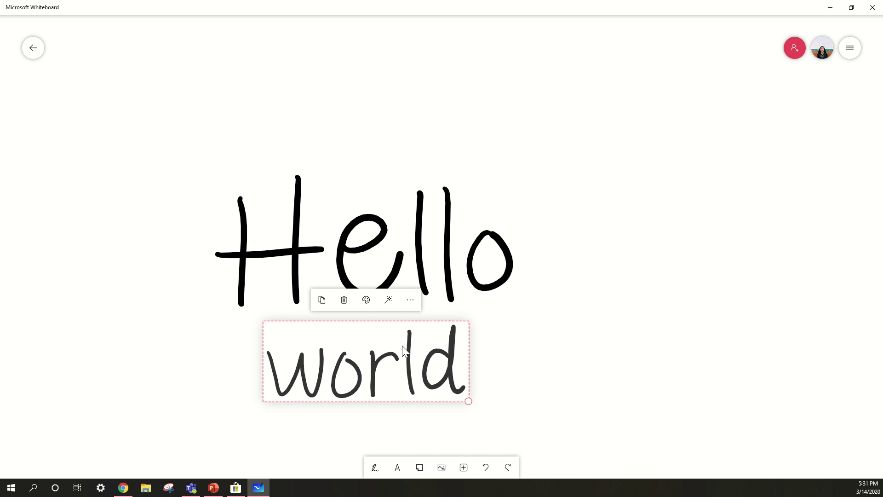
{"action": "mouse_move", "coordinate": [401, 346]}
{"action": "left_mouse_down"}
{"action": "mouse_move", "coordinate": [684, 244]}
{"action": "mouse_move", "coordinate": [662, 262]}
{"action": "left_mouse_up"}
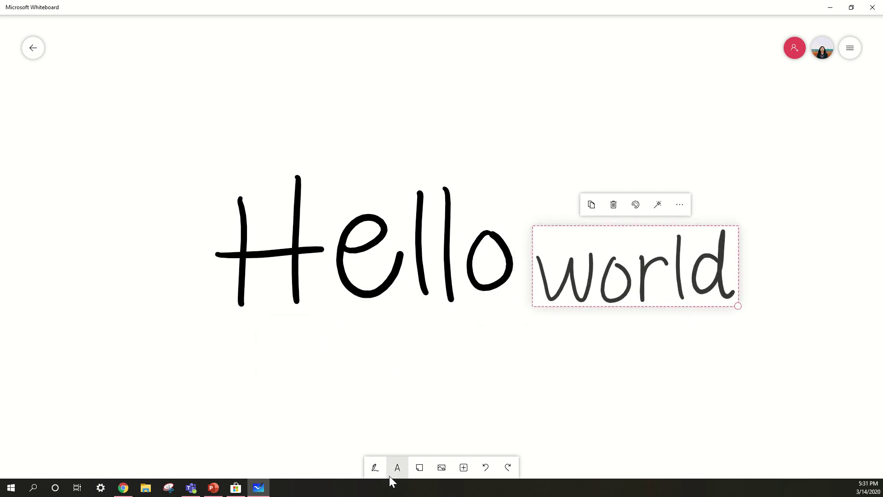
- Erase the handwritten words and clear all ink from the board
{"action": "left_click", "coordinate": [375, 469]}
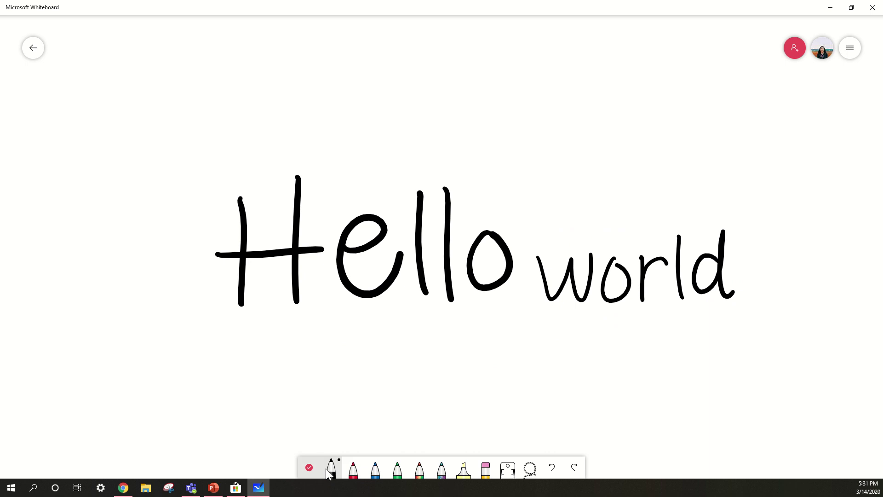
{"action": "left_click", "coordinate": [486, 471]}
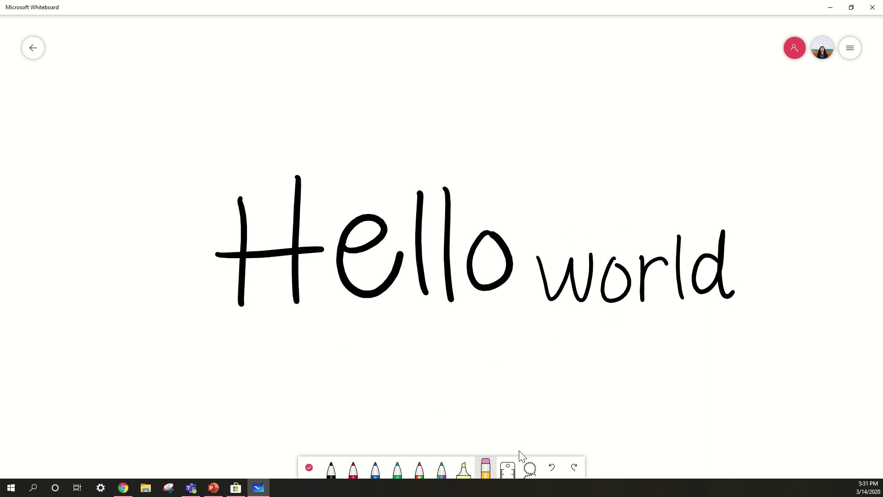
{"action": "mouse_move", "coordinate": [300, 320]}
{"action": "left_mouse_down"}
{"action": "mouse_move", "coordinate": [297, 188]}
{"action": "mouse_move", "coordinate": [237, 237]}
{"action": "mouse_move", "coordinate": [279, 252]}
{"action": "mouse_move", "coordinate": [260, 274]}
{"action": "mouse_move", "coordinate": [366, 303]}
{"action": "mouse_move", "coordinate": [414, 201]}
{"action": "mouse_move", "coordinate": [510, 224]}
{"action": "mouse_move", "coordinate": [497, 291]}
{"action": "mouse_move", "coordinate": [541, 331]}
{"action": "mouse_move", "coordinate": [575, 247]}
{"action": "left_mouse_up"}
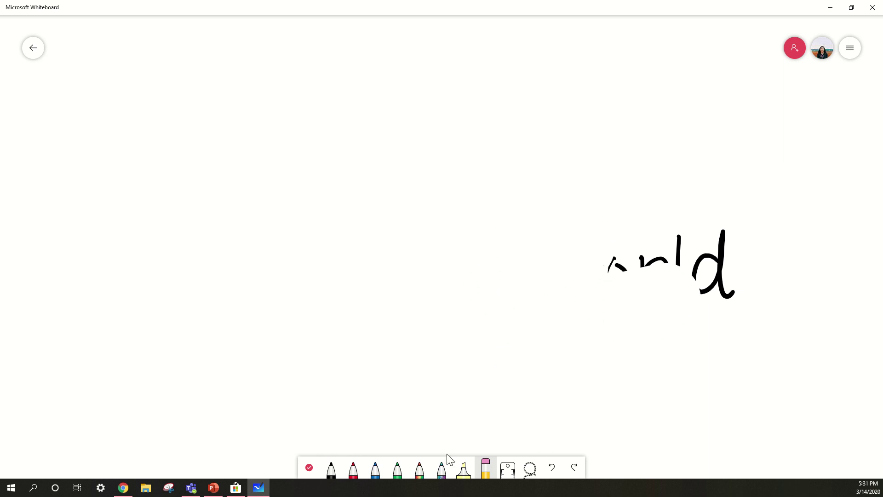
{"action": "left_click", "coordinate": [486, 468]}
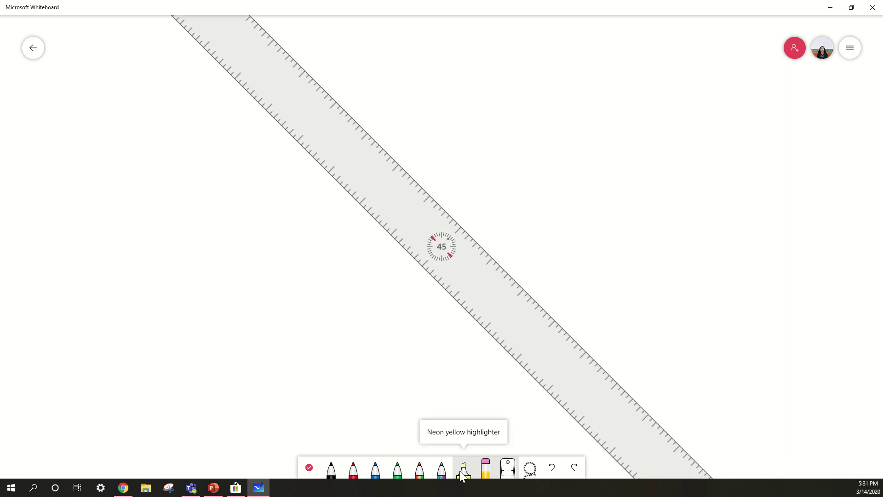
- Draw a multicoloured galaxy-pen line along the ruler's 45° edge
{"action": "left_click", "coordinate": [442, 469]}
{"action": "left_click_drag", "start_coordinate": [382, 239], "coordinate": [486, 334]}
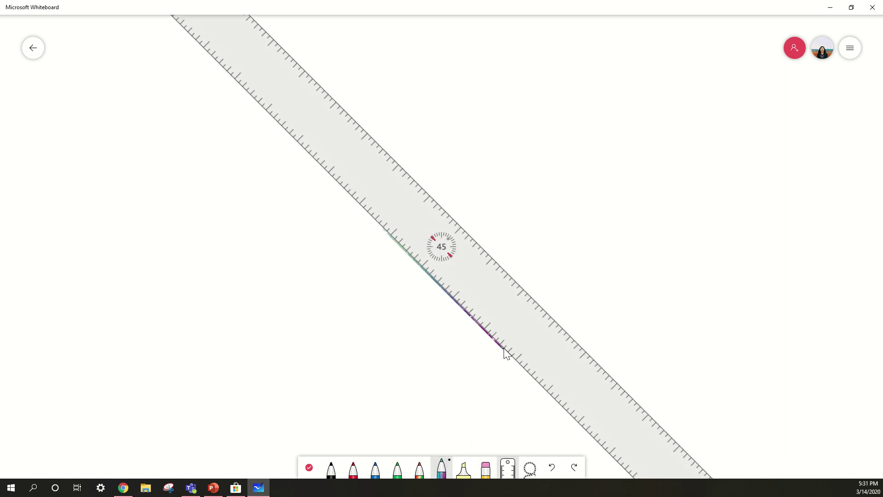
{"action": "left_click", "coordinate": [488, 457]}
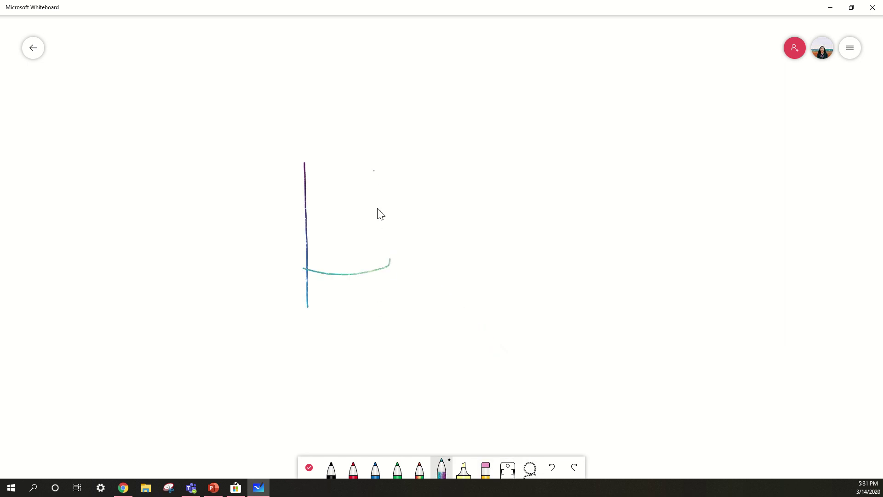
- Write 'Hello' in galaxy ink and lasso it into the upper-left area
{"action": "left_click_drag", "start_coordinate": [374, 171], "coordinate": [383, 329]}
{"action": "mouse_move", "coordinate": [394, 285]}
{"action": "left_mouse_down"}
{"action": "mouse_move", "coordinate": [443, 263]}
{"action": "mouse_move", "coordinate": [470, 219]}
{"action": "mouse_move", "coordinate": [529, 258]}
{"action": "mouse_move", "coordinate": [603, 278]}
{"action": "mouse_move", "coordinate": [635, 275]}
{"action": "left_mouse_up"}
{"action": "left_click", "coordinate": [529, 468]}
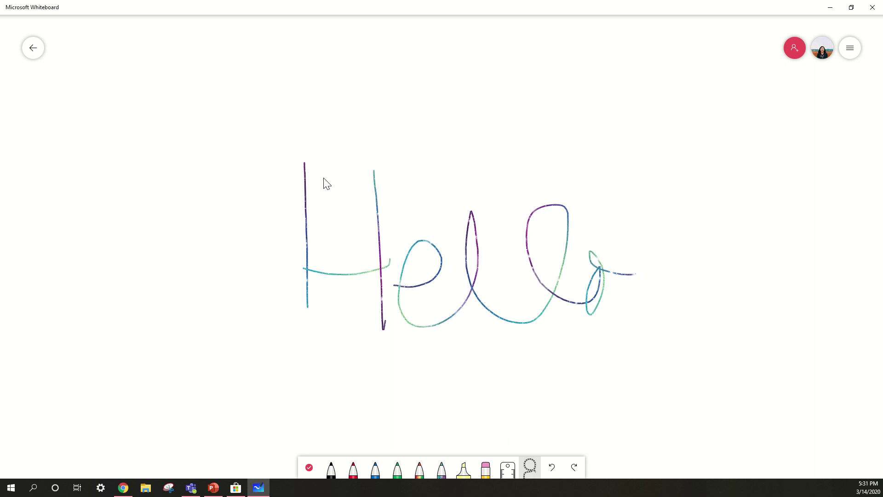
{"action": "mouse_move", "coordinate": [296, 140]}
{"action": "left_mouse_down"}
{"action": "mouse_move", "coordinate": [329, 345]}
{"action": "mouse_move", "coordinate": [692, 358]}
{"action": "left_mouse_up"}
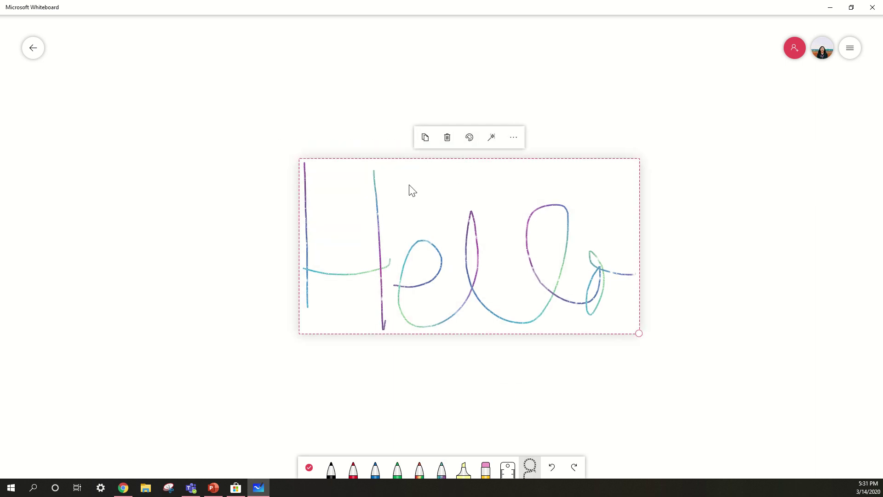
{"action": "left_click_drag", "start_coordinate": [408, 189], "coordinate": [219, 122]}
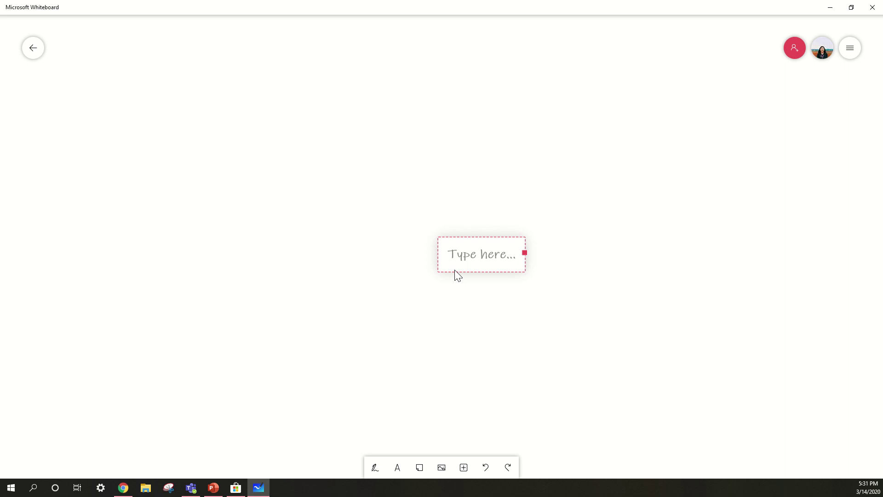
- Add the text line 'Hello this is cooool' and move it up and to the left
{"action": "type", "text": "Hello h"}
{"action": "type", "text": "m"}
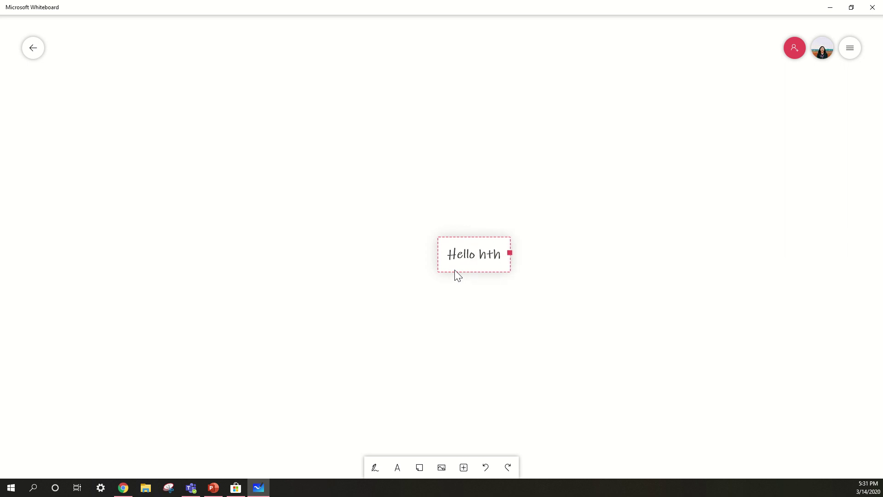
{"action": "key", "text": "BackSpace"}
{"action": "key", "text": "BackSpace"}
{"action": "type", "text": "this is cooool"}
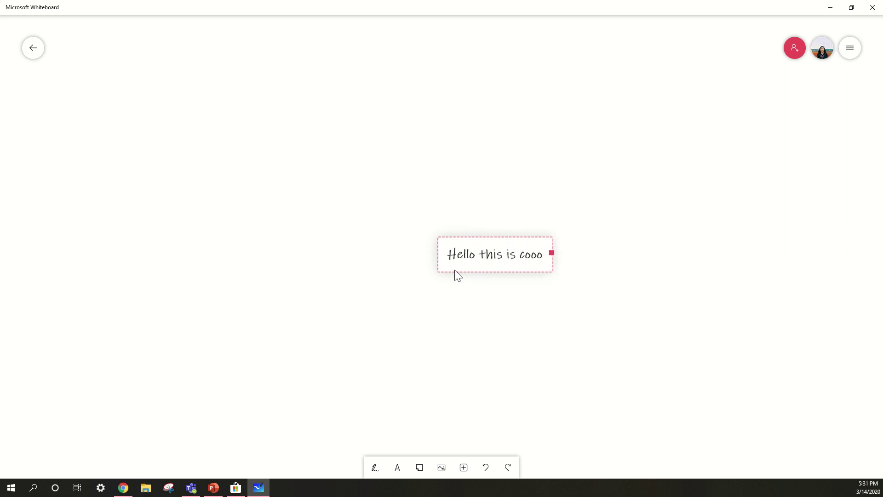
{"action": "left_click", "coordinate": [434, 394]}
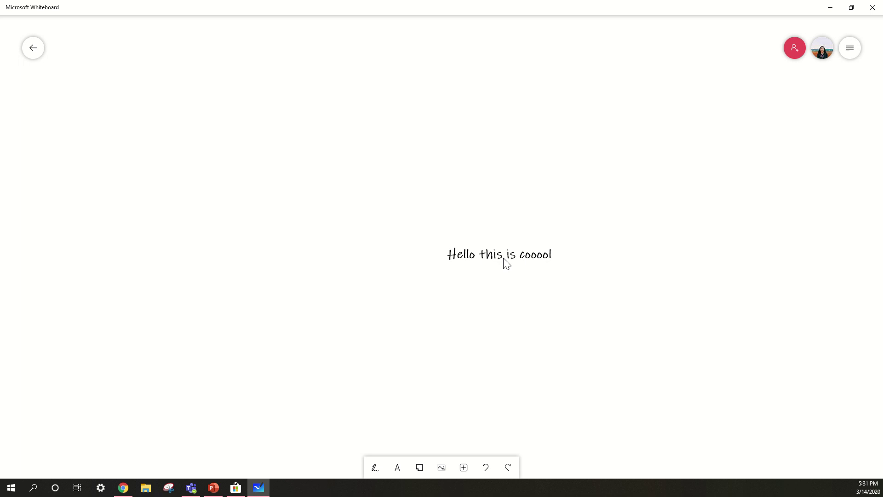
{"action": "left_click_drag", "start_coordinate": [505, 262], "coordinate": [371, 251]}
{"action": "left_click_drag", "start_coordinate": [279, 215], "coordinate": [258, 200]}
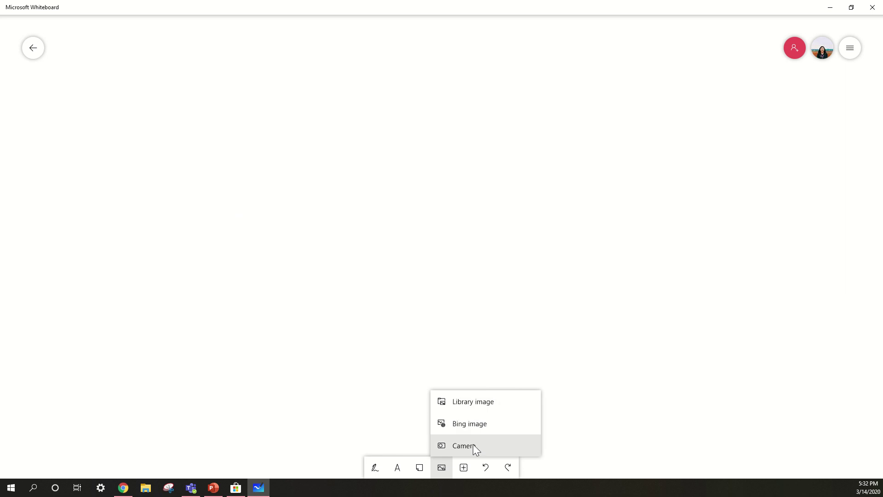
- Bring up the Template (Preview) gallery from the Insert (+) menu
{"action": "left_click", "coordinate": [462, 468]}
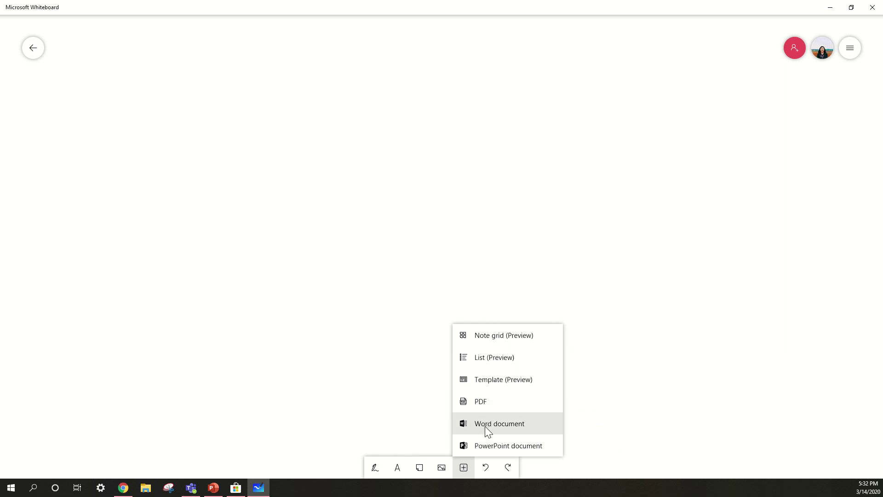
{"action": "left_click", "coordinate": [512, 380]}
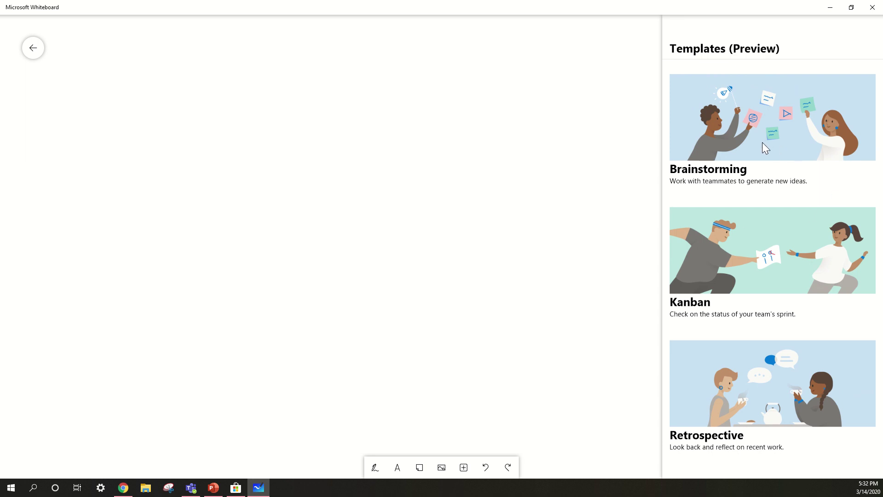
- Scroll the template list down past KWL to Weekly Planner and Empathy Map
{"action": "scroll", "coordinate": [754, 207], "scroll_direction": "down", "scroll_amount": 5}
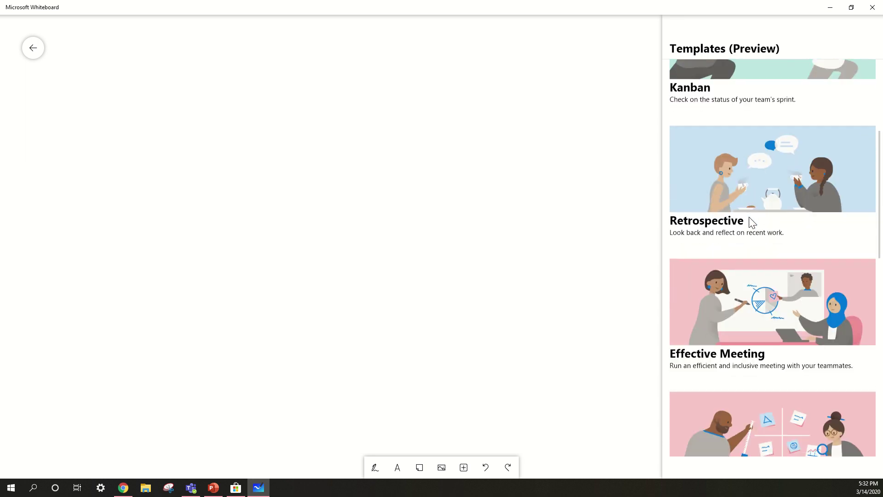
{"action": "scroll", "coordinate": [751, 223], "scroll_direction": "down", "scroll_amount": 6}
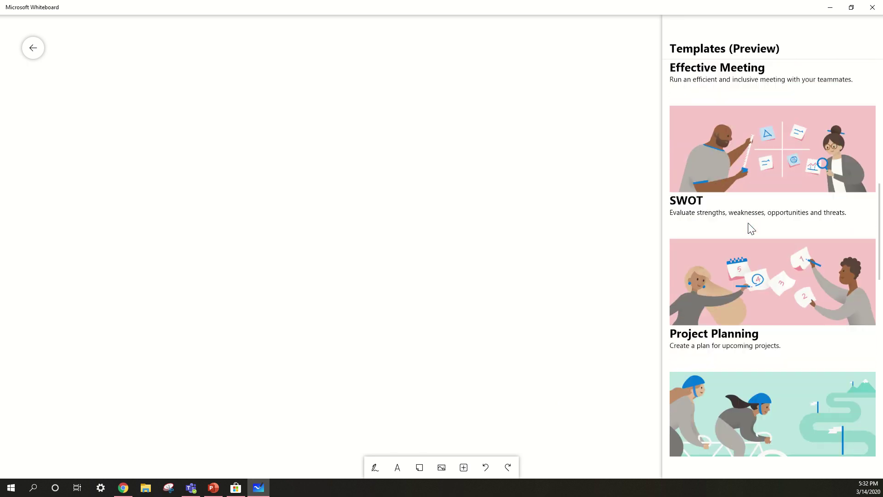
{"action": "scroll", "coordinate": [751, 228], "scroll_direction": "down", "scroll_amount": 5}
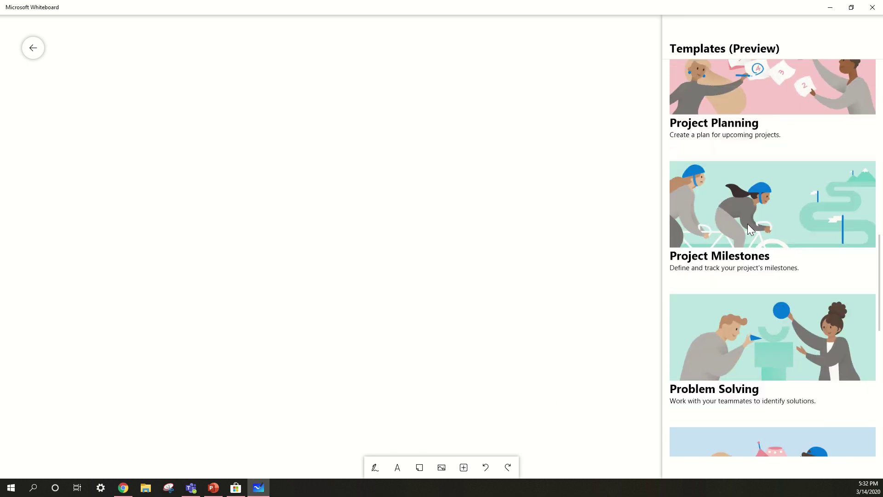
{"action": "scroll", "coordinate": [748, 225], "scroll_direction": "down", "scroll_amount": 2}
{"action": "scroll", "coordinate": [742, 260], "scroll_direction": "down", "scroll_amount": 2}
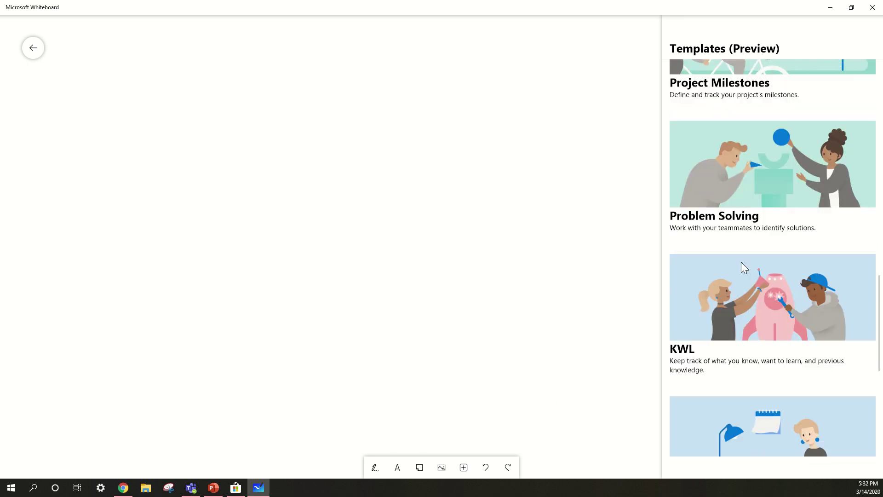
{"action": "scroll", "coordinate": [702, 352], "scroll_direction": "down", "scroll_amount": 5}
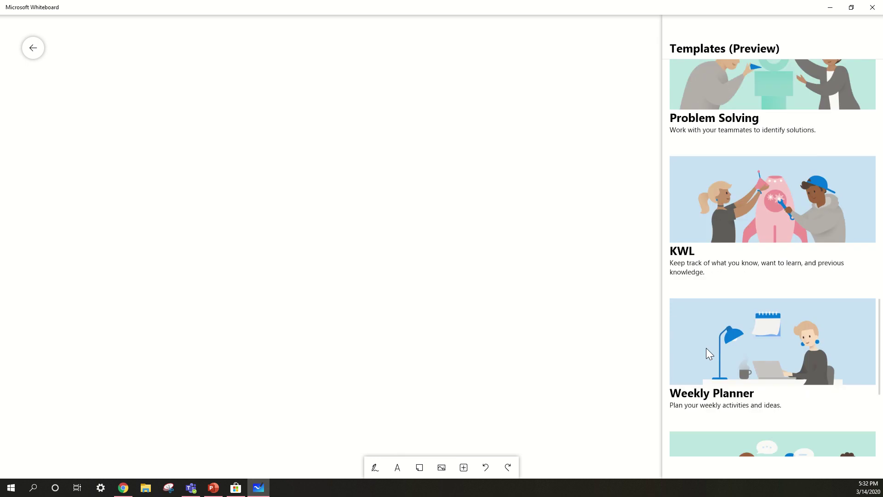
{"action": "scroll", "coordinate": [706, 348], "scroll_direction": "down", "scroll_amount": 1}
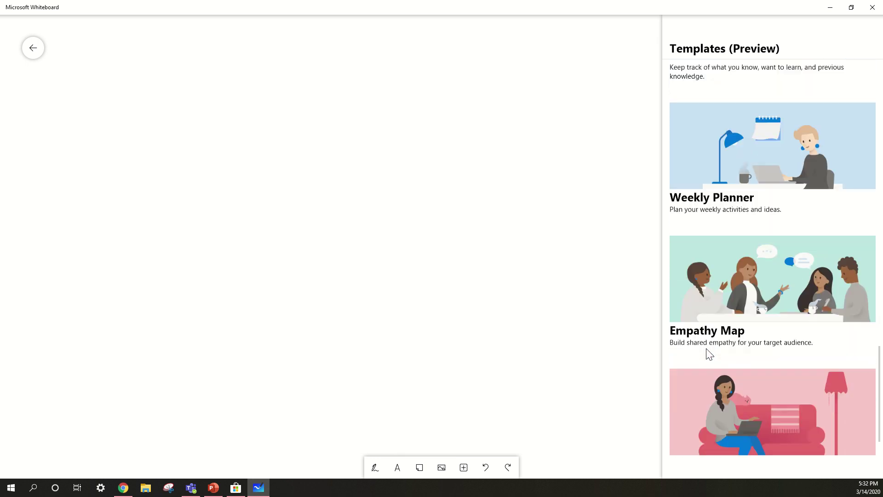
{"action": "scroll", "coordinate": [708, 353], "scroll_direction": "up", "scroll_amount": 4}
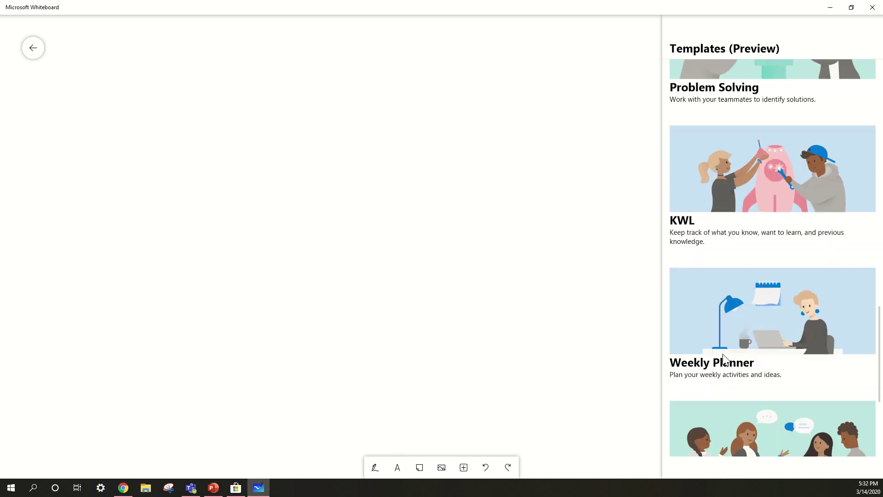
- Insert the Weekly Planner template and zoom and pan around to inspect it
{"action": "left_click", "coordinate": [722, 360]}
{"action": "scroll", "coordinate": [743, 276], "scroll_direction": "up", "scroll_amount": 5}
{"action": "scroll", "coordinate": [733, 301], "scroll_direction": "down", "scroll_amount": 10}
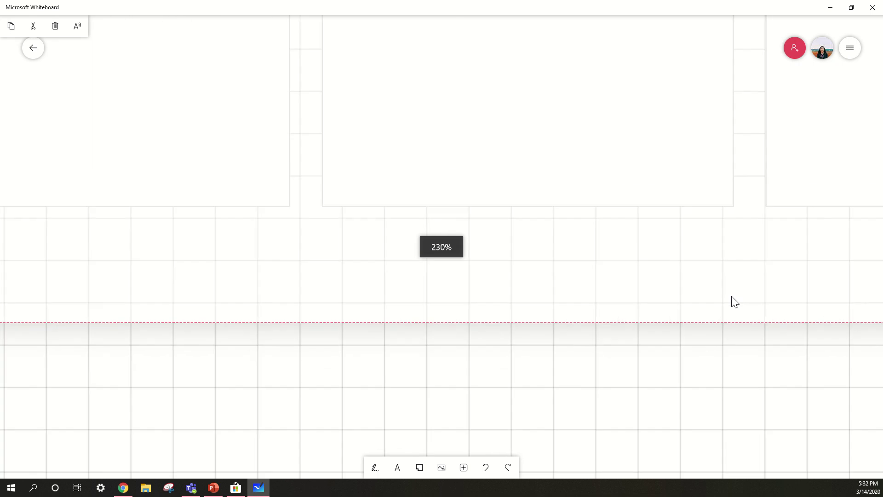
{"action": "scroll", "coordinate": [731, 296], "scroll_direction": "down", "scroll_amount": 2}
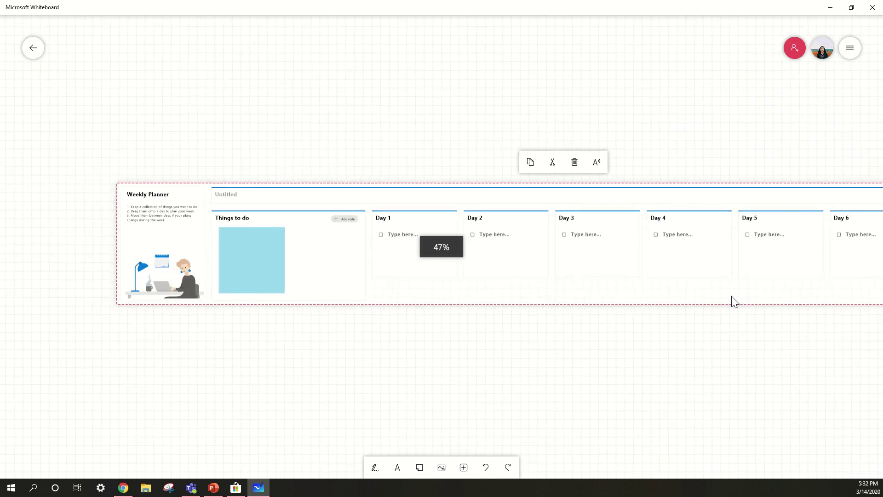
{"action": "left_click_drag", "start_coordinate": [680, 333], "coordinate": [589, 338]}
{"action": "scroll", "coordinate": [357, 339], "scroll_direction": "up", "scroll_amount": 2}
{"action": "scroll", "coordinate": [356, 339], "scroll_direction": "down", "scroll_amount": 1}
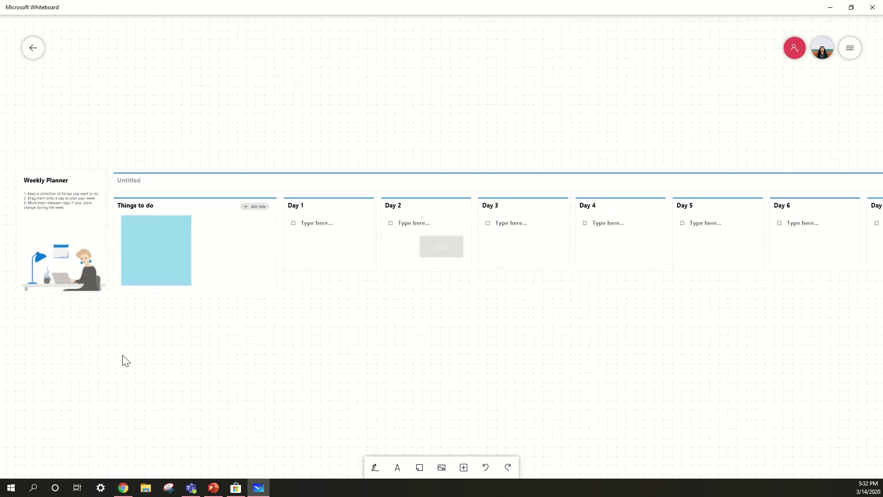
{"action": "left_click_drag", "start_coordinate": [48, 279], "coordinate": [109, 312]}
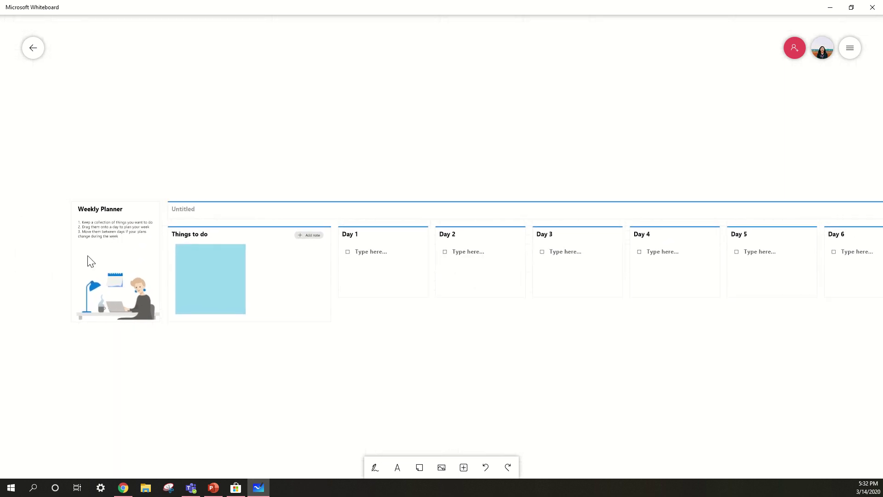
{"action": "scroll", "coordinate": [51, 261], "scroll_direction": "up", "scroll_amount": 8}
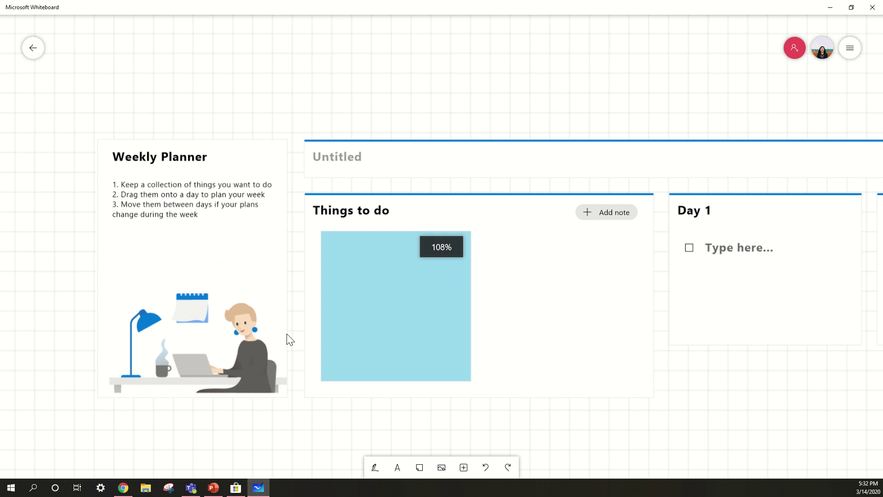
{"action": "scroll", "coordinate": [559, 406], "scroll_direction": "right", "scroll_amount": 6}
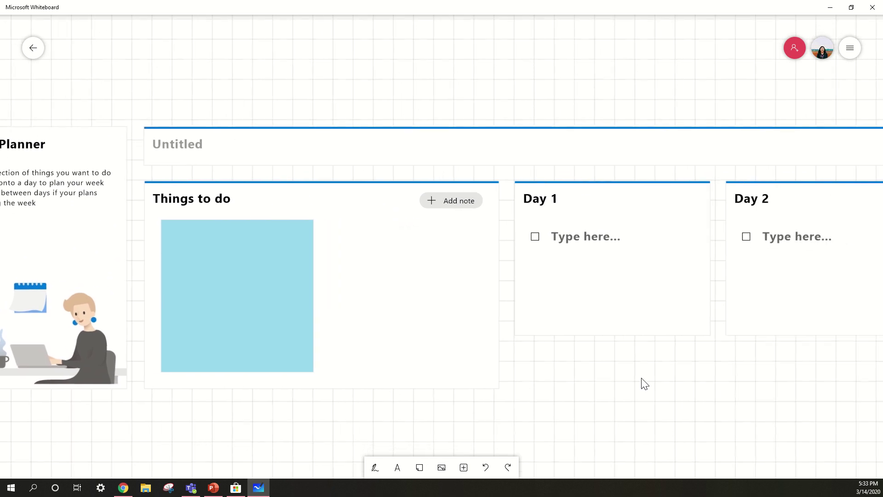
{"action": "scroll", "coordinate": [537, 389], "scroll_direction": "right", "scroll_amount": 1}
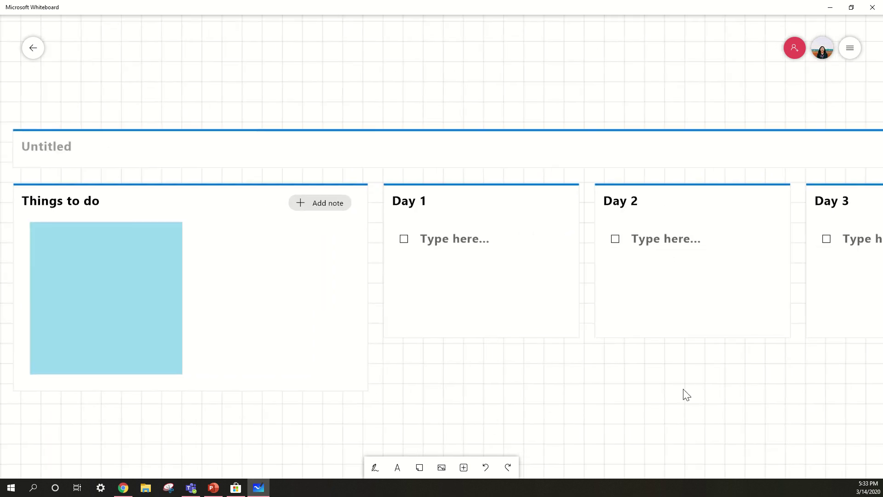
{"action": "scroll", "coordinate": [684, 394], "scroll_direction": "left", "scroll_amount": 4}
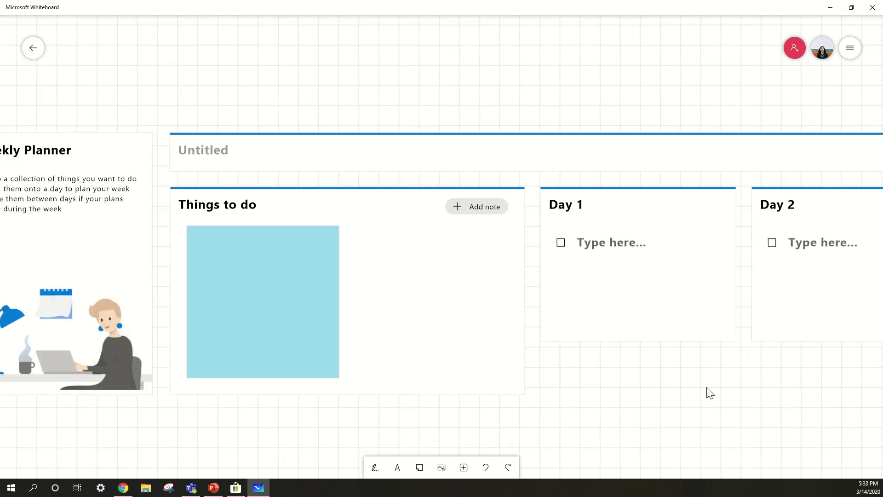
- Select the Weekly Planner template and delete it from the board
{"action": "left_click", "coordinate": [349, 159]}
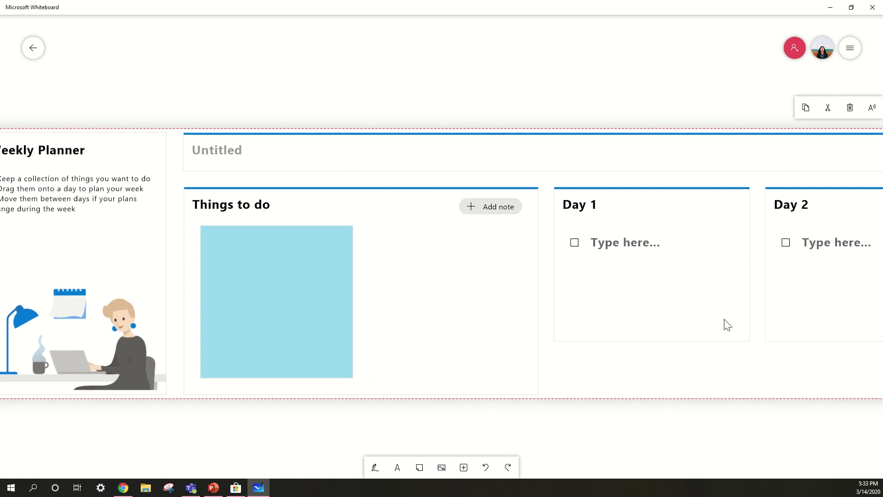
{"action": "left_click", "coordinate": [607, 256]}
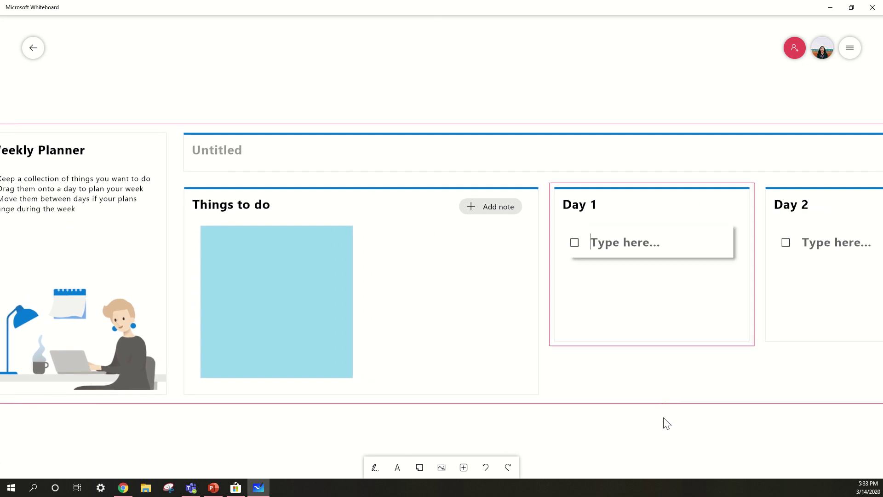
{"action": "scroll", "coordinate": [650, 345], "scroll_direction": "down", "scroll_amount": 3}
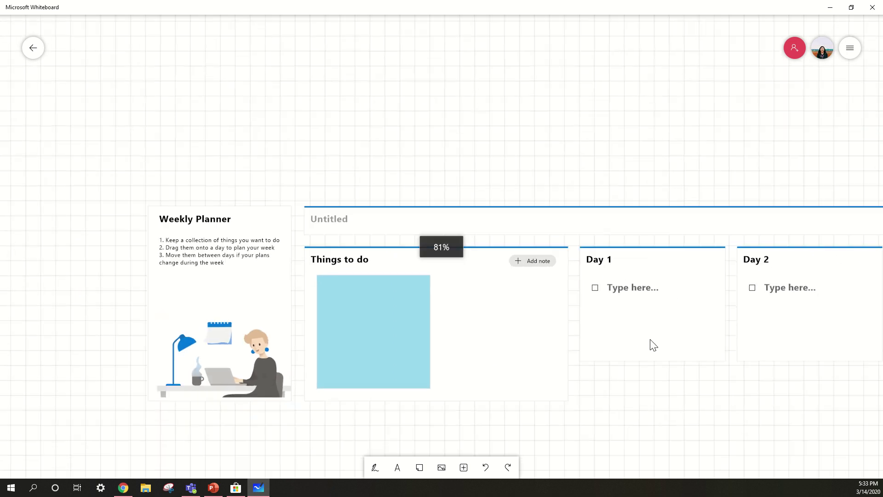
{"action": "left_click", "coordinate": [630, 227]}
{"action": "left_click", "coordinate": [845, 194]}
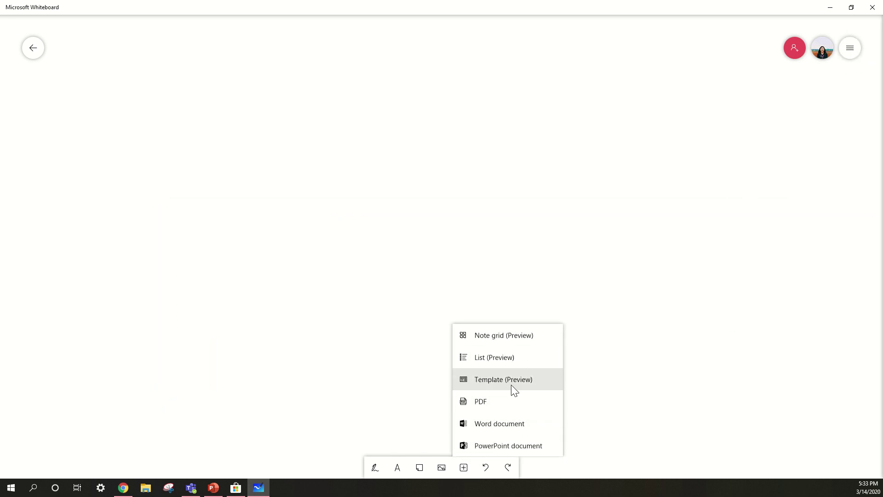
- Insert the Brainstorming template and frame its title header in view
{"action": "left_click", "coordinate": [511, 379]}
{"action": "left_click", "coordinate": [730, 134]}
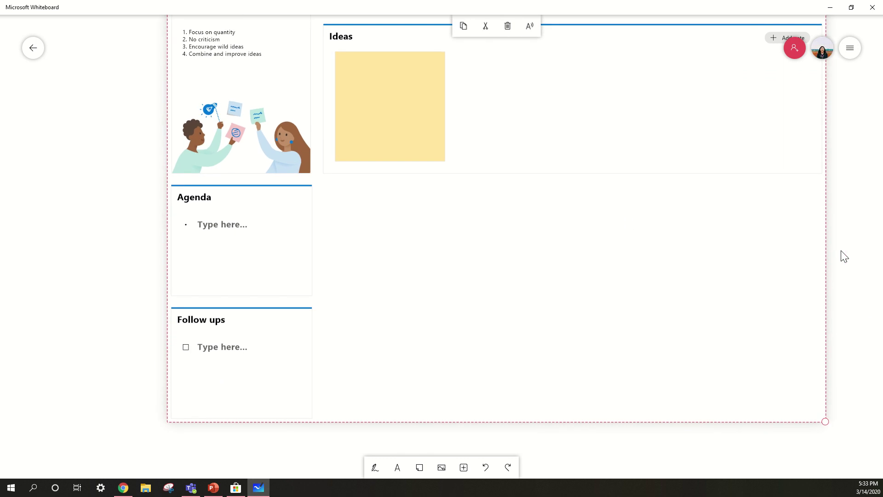
{"action": "left_click_drag", "start_coordinate": [841, 255], "coordinate": [796, 293]}
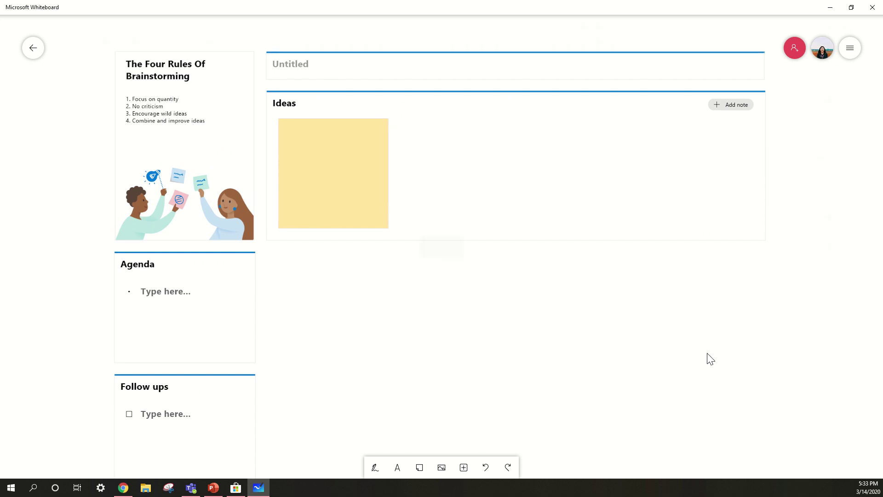
{"action": "scroll", "coordinate": [708, 358], "scroll_direction": "up", "scroll_amount": 2}
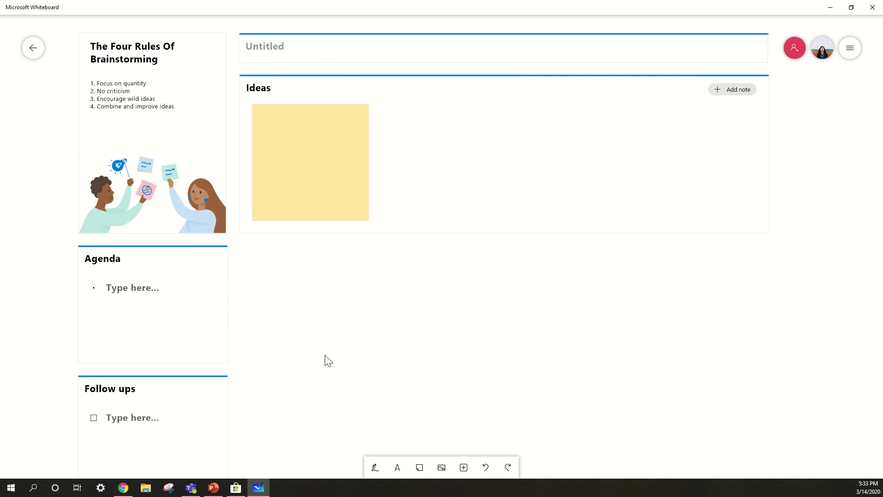
- Add sticky notes to the Ideas section until it holds seven notes
{"action": "left_click", "coordinate": [385, 136]}
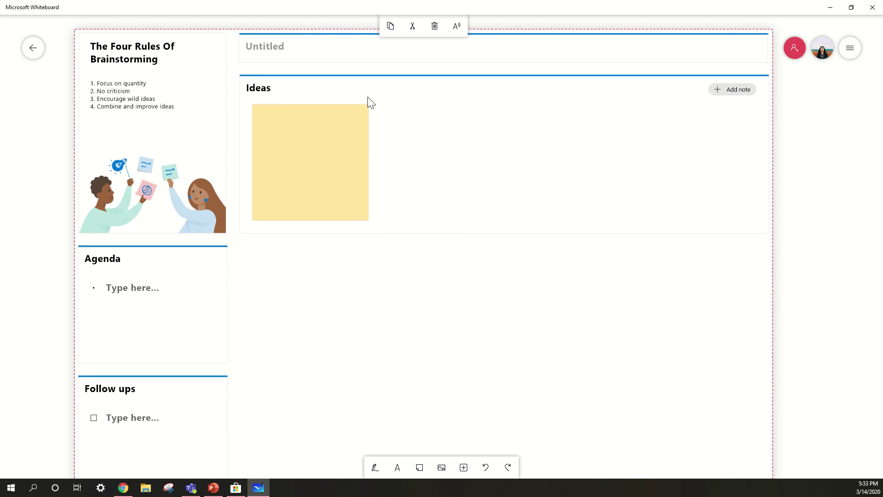
{"action": "left_click", "coordinate": [437, 126]}
{"action": "left_click", "coordinate": [732, 89]}
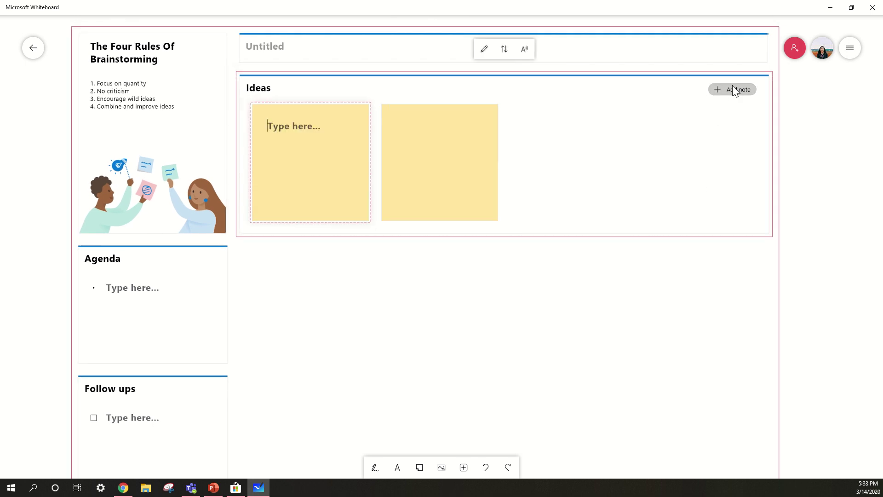
{"action": "left_click", "coordinate": [730, 90]}
{"action": "left_click", "coordinate": [730, 90]}
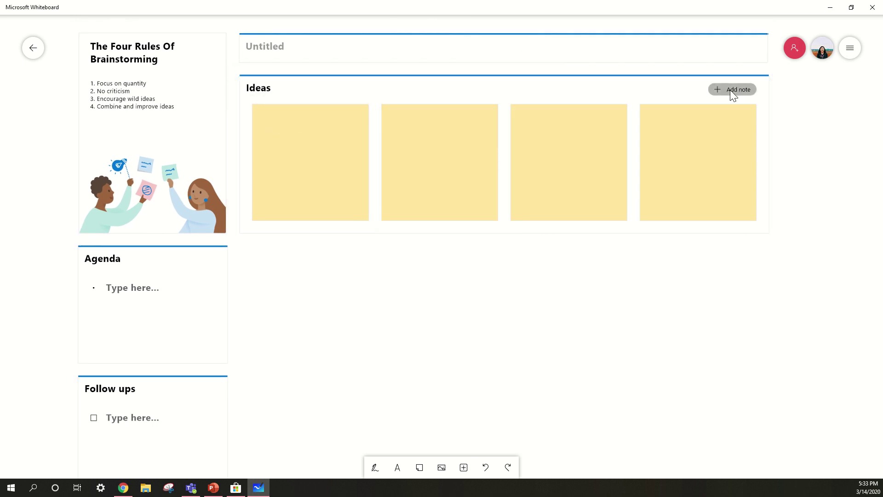
{"action": "left_click", "coordinate": [730, 89]}
{"action": "left_click", "coordinate": [729, 89]}
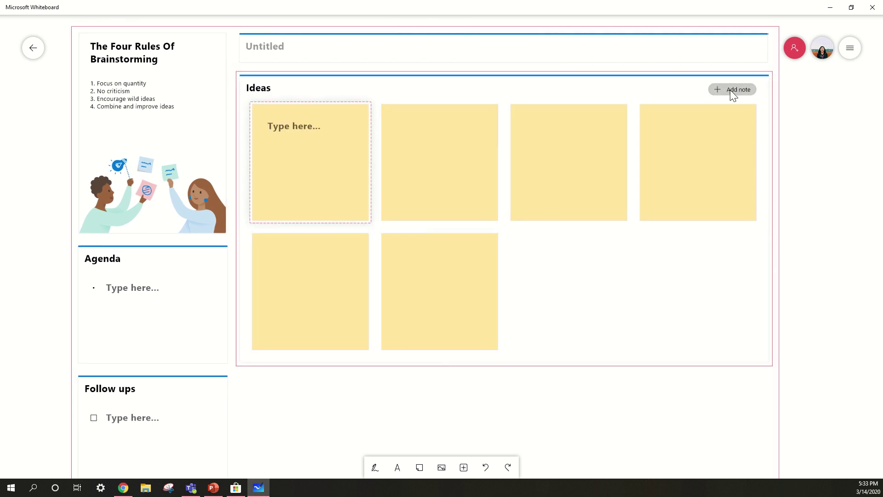
{"action": "left_click", "coordinate": [730, 89]}
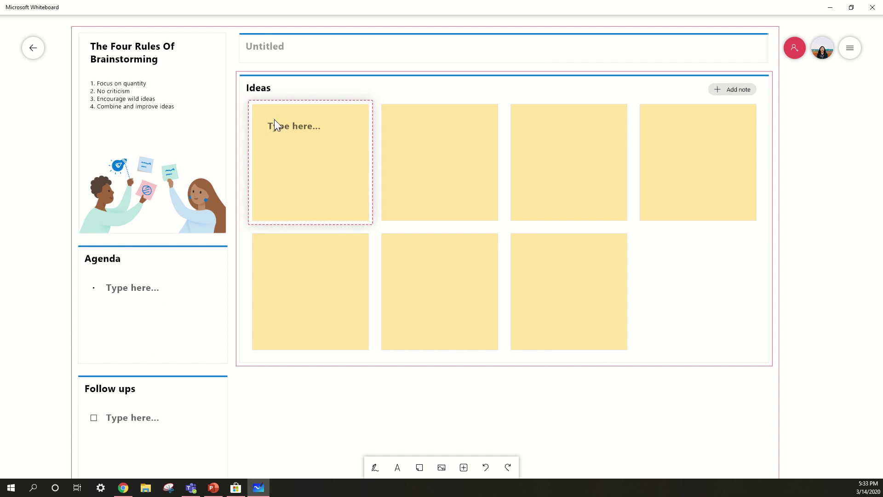
- Sketch a pair of headphones in black ink on the first sticky note
{"action": "left_click", "coordinate": [375, 466]}
{"action": "left_click", "coordinate": [331, 467]}
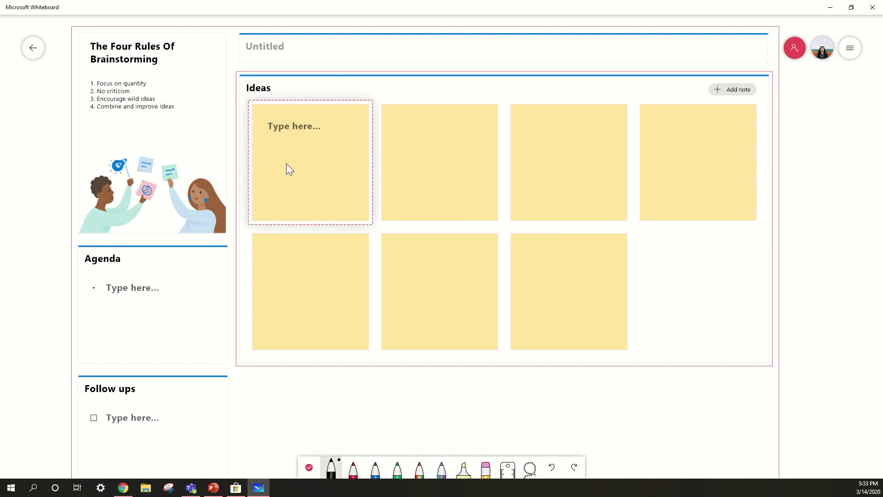
{"action": "left_click_drag", "start_coordinate": [282, 192], "coordinate": [294, 146]}
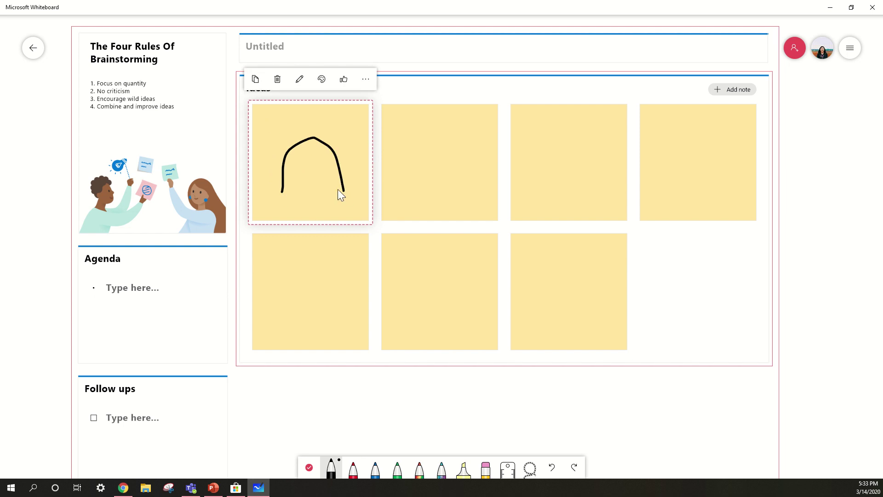
{"action": "left_click_drag", "start_coordinate": [283, 192], "coordinate": [280, 184]}
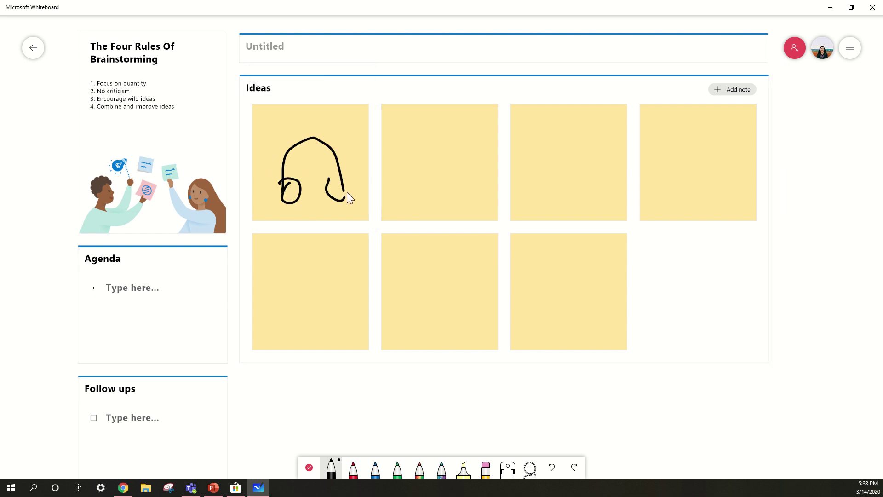
{"action": "mouse_move", "coordinate": [347, 192]}
{"action": "left_mouse_down"}
{"action": "mouse_move", "coordinate": [325, 183]}
{"action": "mouse_move", "coordinate": [332, 197]}
{"action": "left_mouse_up"}
{"action": "left_click", "coordinate": [309, 467]}
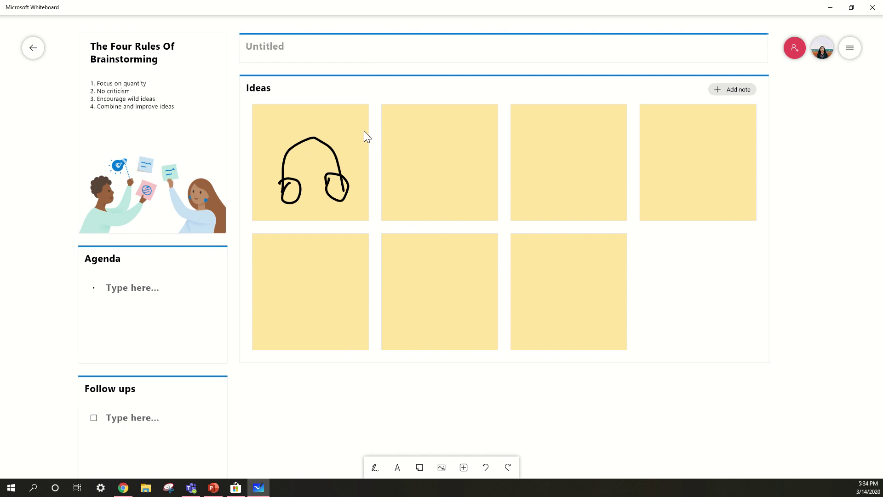
- Like the first, bottom-middle and third top-row sticky notes
{"action": "left_click", "coordinate": [364, 131]}
{"action": "left_click", "coordinate": [349, 80]}
{"action": "left_click", "coordinate": [459, 261]}
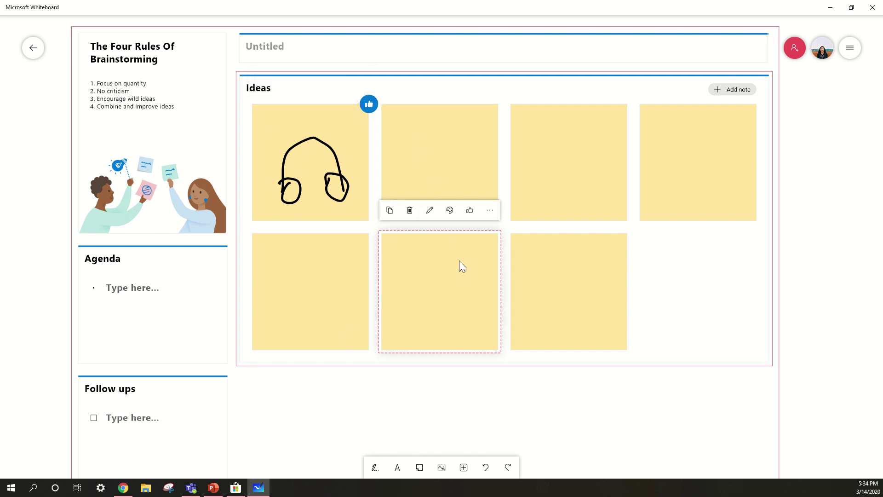
{"action": "left_click", "coordinate": [472, 208]}
{"action": "left_click", "coordinate": [576, 184]}
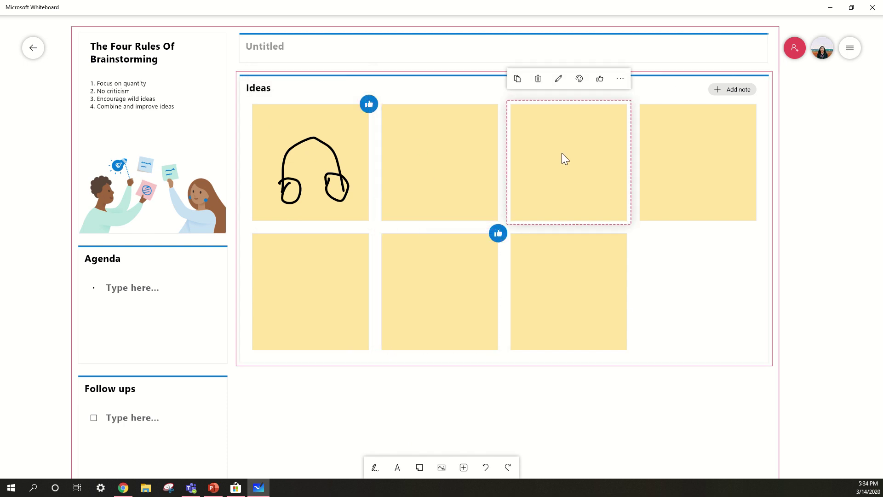
{"action": "left_click", "coordinate": [600, 80]}
{"action": "left_click", "coordinate": [695, 143]}
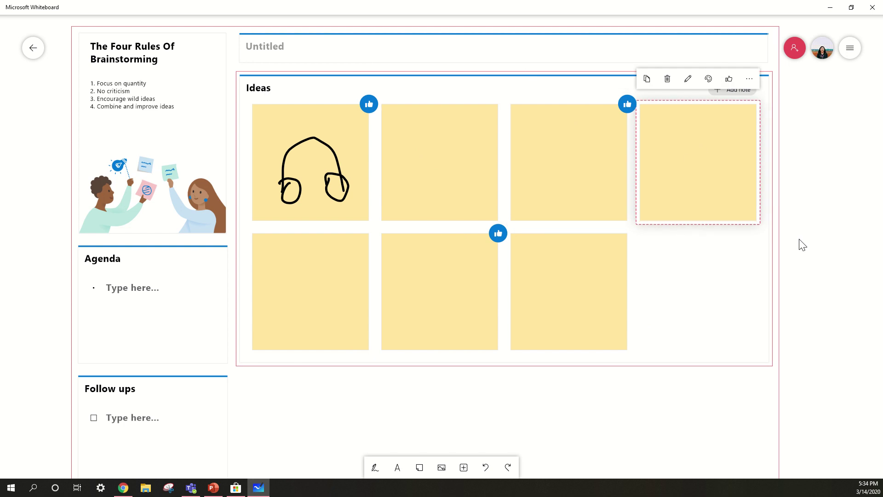
{"action": "left_click", "coordinate": [798, 244]}
- Move three notes out of Ideas into an L-shaped cluster left of the template
{"action": "left_click_drag", "start_coordinate": [616, 153], "coordinate": [25, 134]}
{"action": "left_click_drag", "start_coordinate": [339, 405], "coordinate": [557, 412]}
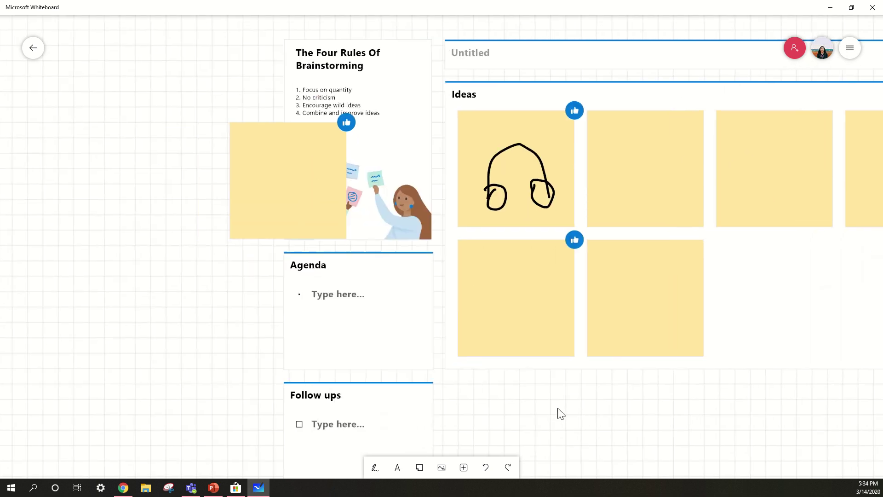
{"action": "left_click_drag", "start_coordinate": [309, 159], "coordinate": [88, 163]}
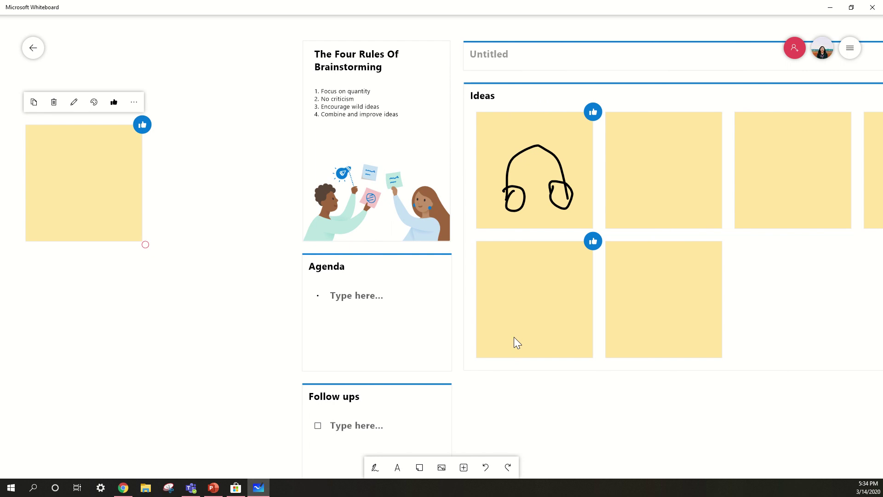
{"action": "left_click_drag", "start_coordinate": [646, 329], "coordinate": [171, 177]}
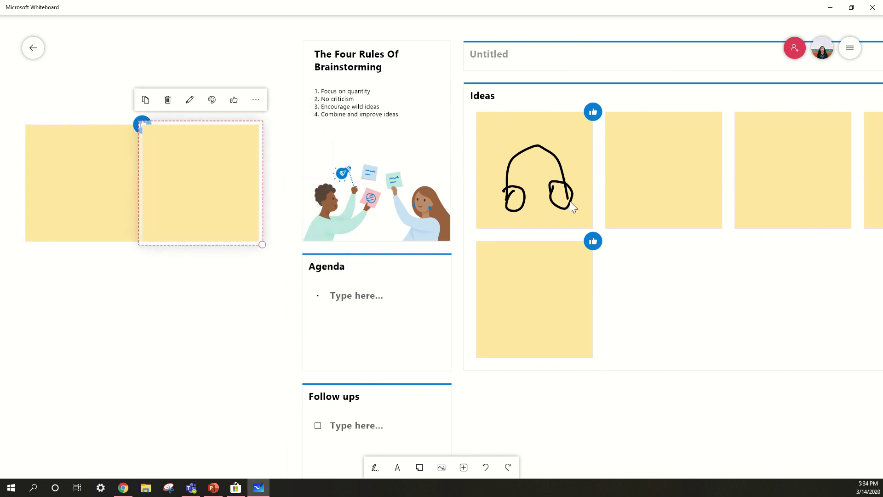
{"action": "left_click_drag", "start_coordinate": [640, 186], "coordinate": [266, 142]}
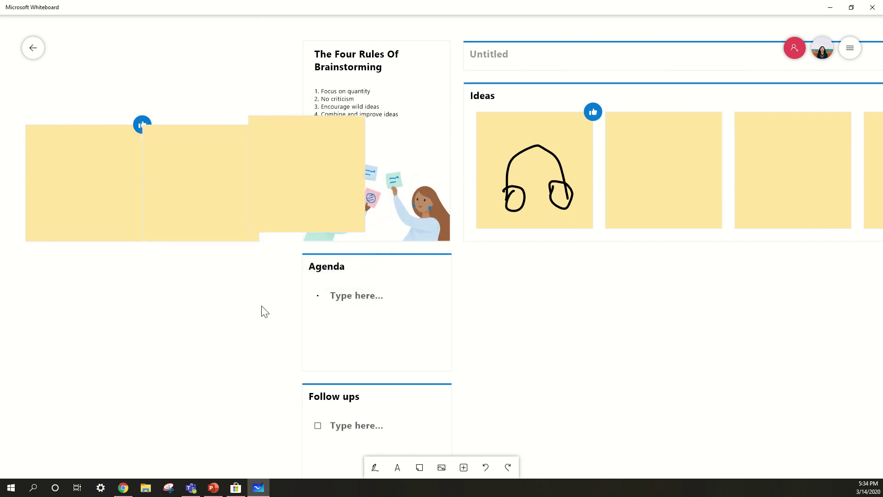
{"action": "left_click_drag", "start_coordinate": [285, 224], "coordinate": [170, 323]}
{"action": "scroll", "coordinate": [170, 323], "scroll_direction": "down", "scroll_amount": 3}
{"action": "left_click", "coordinate": [536, 399]}
{"action": "scroll", "coordinate": [511, 343], "scroll_direction": "down", "scroll_amount": 2}
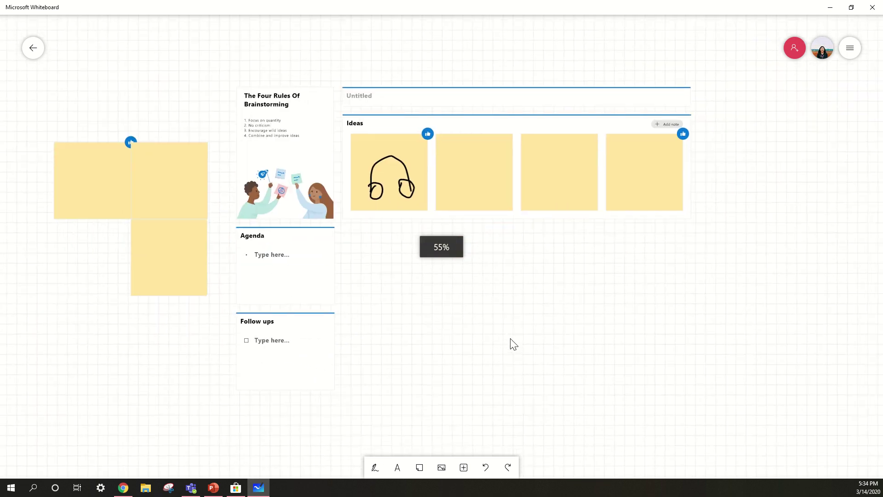
{"action": "scroll", "coordinate": [507, 327], "scroll_direction": "left", "scroll_amount": 2}
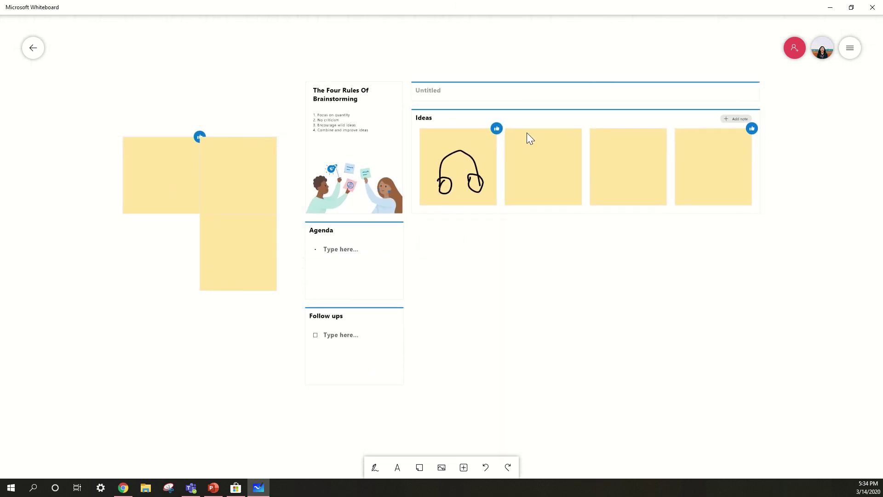
{"action": "left_click", "coordinate": [430, 115]}
{"action": "left_click", "coordinate": [783, 317]}
{"action": "left_click", "coordinate": [849, 49]}
{"action": "left_click", "coordinate": [603, 49]}
{"action": "left_click", "coordinate": [459, 471]}
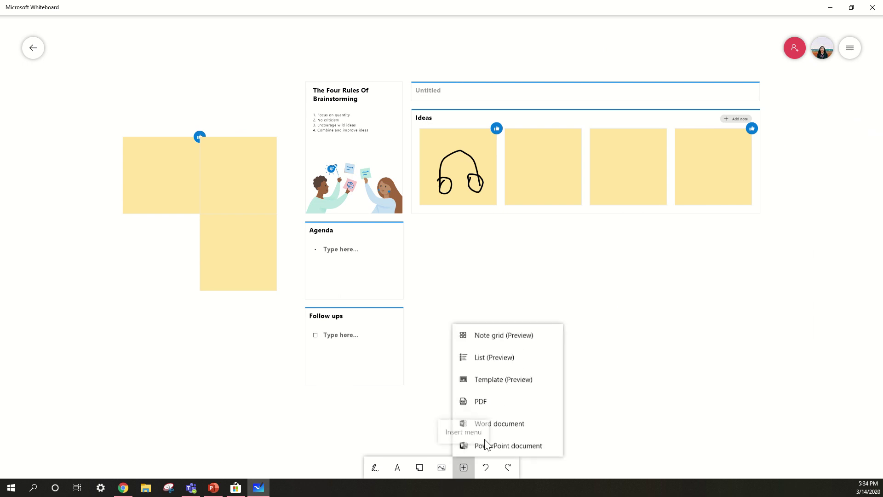
{"action": "left_click", "coordinate": [510, 380]}
{"action": "scroll", "coordinate": [785, 276], "scroll_direction": "down", "scroll_amount": 4}
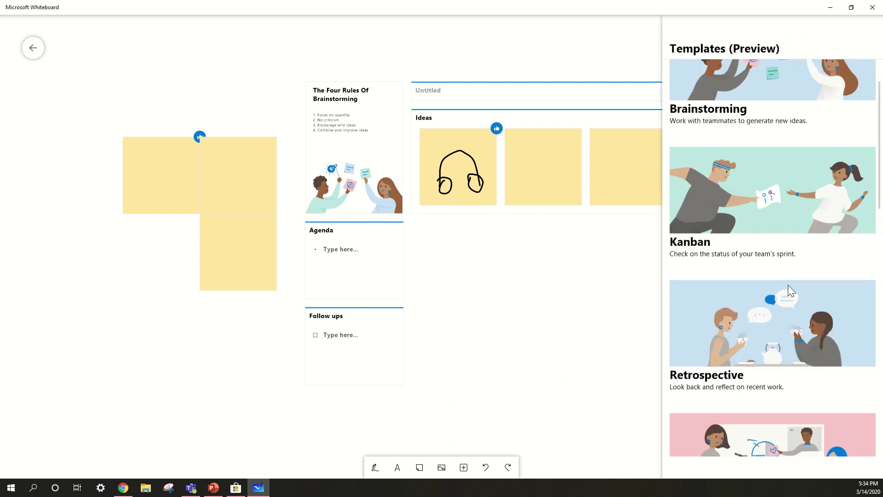
{"action": "scroll", "coordinate": [788, 285], "scroll_direction": "down", "scroll_amount": 5}
{"action": "left_click", "coordinate": [782, 272]}
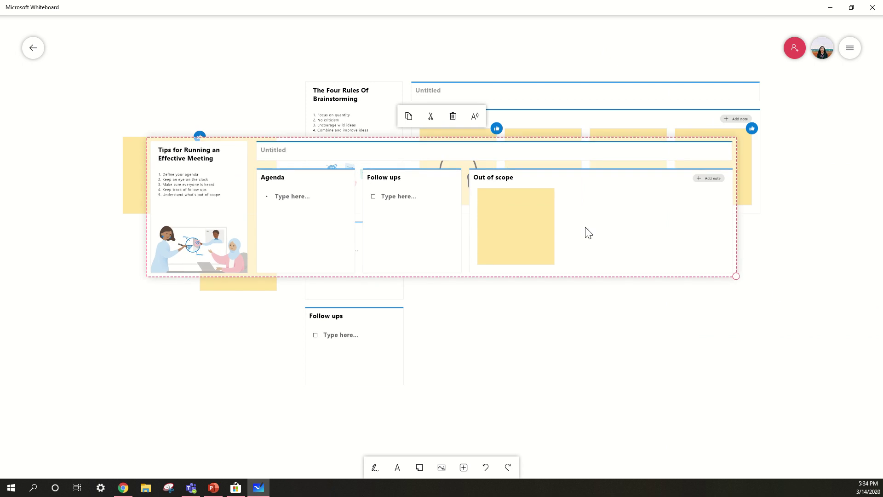
{"action": "mouse_move", "coordinate": [589, 233]}
{"action": "left_mouse_down"}
{"action": "mouse_move", "coordinate": [581, 285]}
{"action": "mouse_move", "coordinate": [719, 354]}
{"action": "mouse_move", "coordinate": [666, 408]}
{"action": "mouse_move", "coordinate": [606, 294]}
{"action": "mouse_move", "coordinate": [613, 321]}
{"action": "mouse_move", "coordinate": [614, 294]}
{"action": "left_mouse_up"}
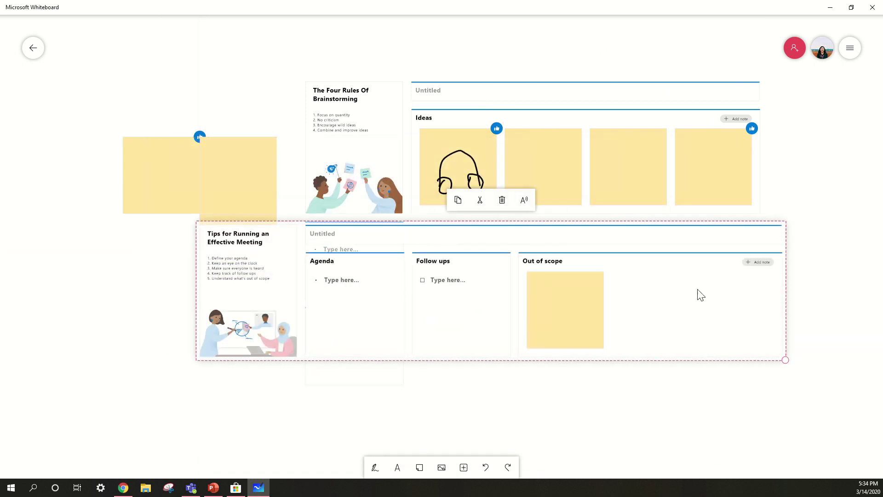
{"action": "left_click", "coordinate": [748, 298]}
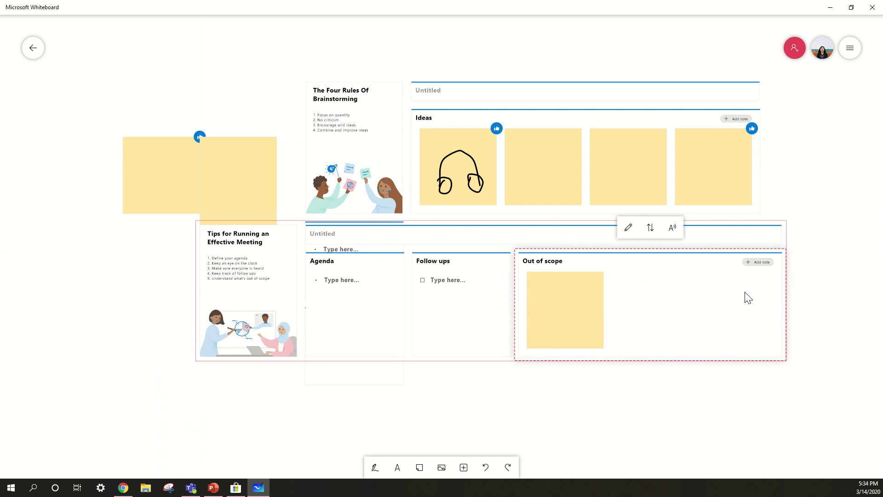
{"action": "left_click", "coordinate": [797, 245]}
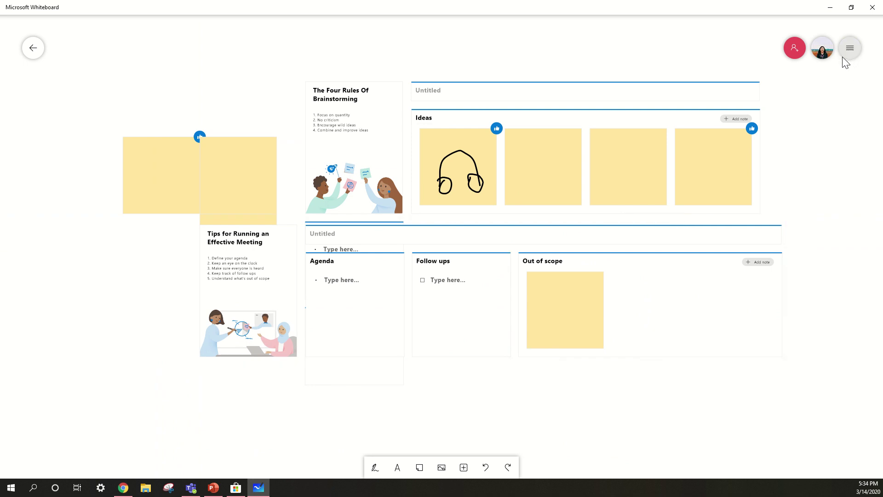
{"action": "left_click", "coordinate": [737, 356]}
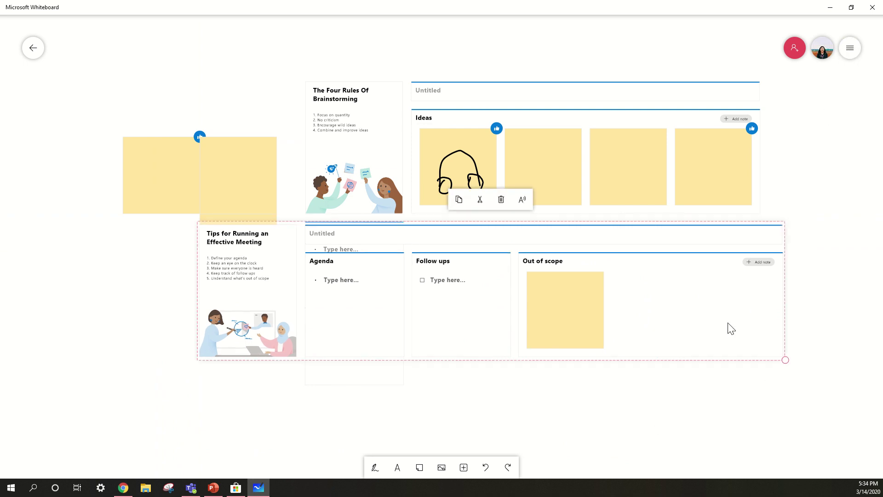
{"action": "left_click", "coordinate": [505, 203]}
{"action": "left_click", "coordinate": [794, 47]}
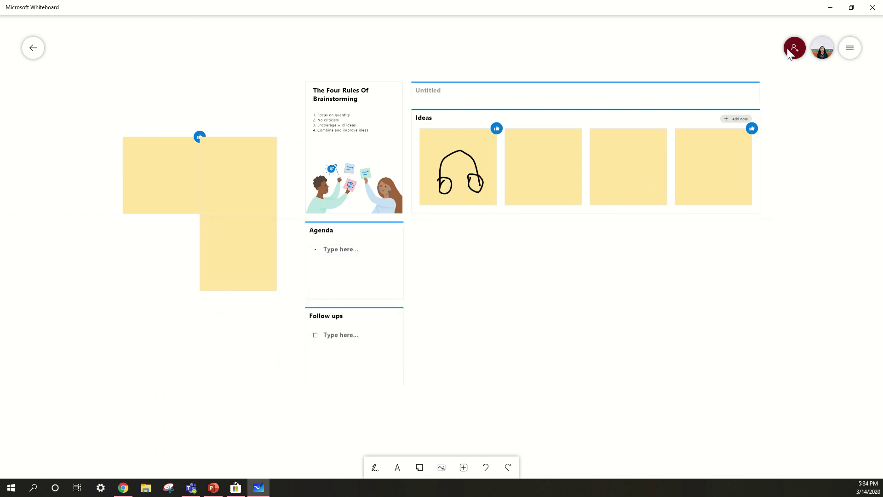
- Turn on the web sharing link despite the connection error, and copy the link
{"action": "left_click", "coordinate": [643, 43]}
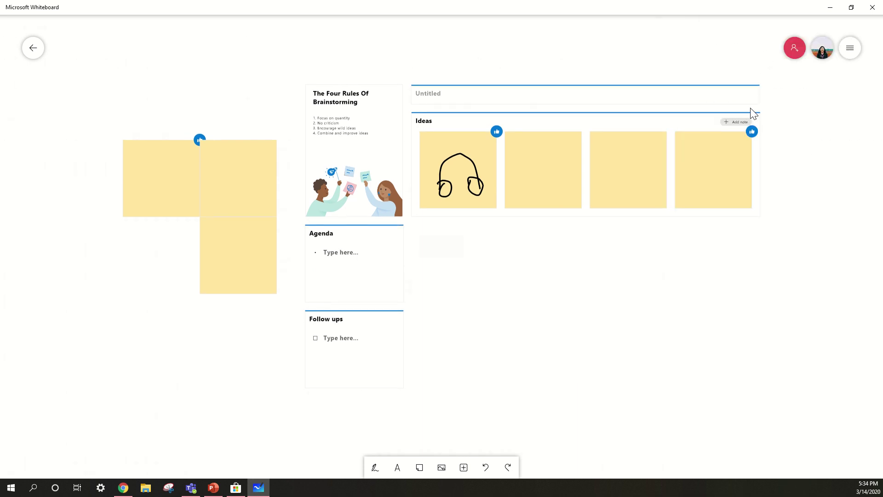
{"action": "scroll", "coordinate": [749, 113], "scroll_direction": "up", "scroll_amount": 5}
{"action": "left_click", "coordinate": [799, 49]}
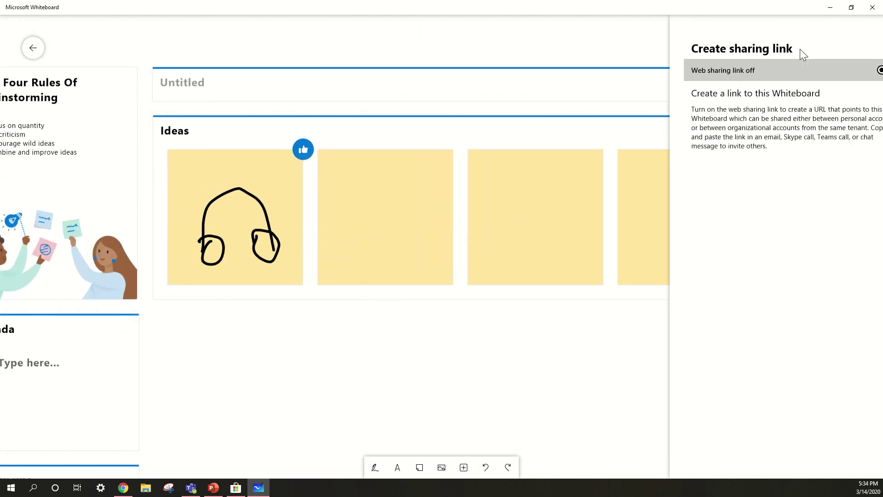
{"action": "left_click", "coordinate": [865, 70]}
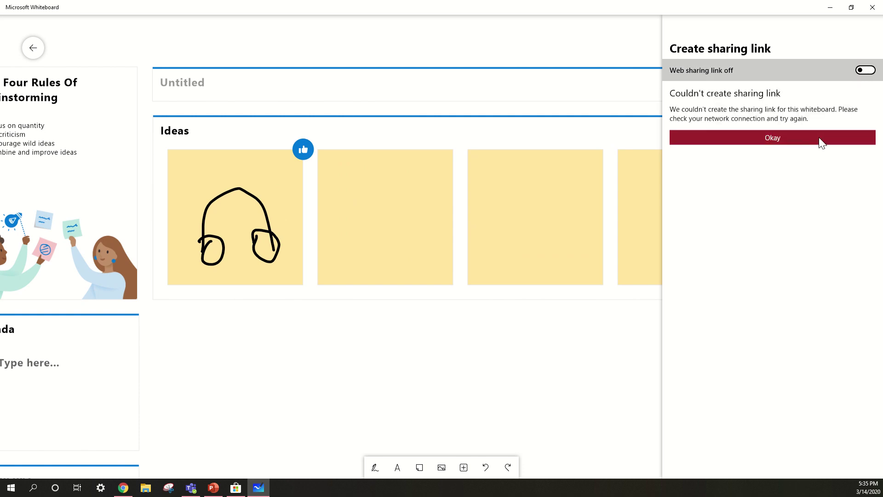
{"action": "left_click", "coordinate": [859, 72]}
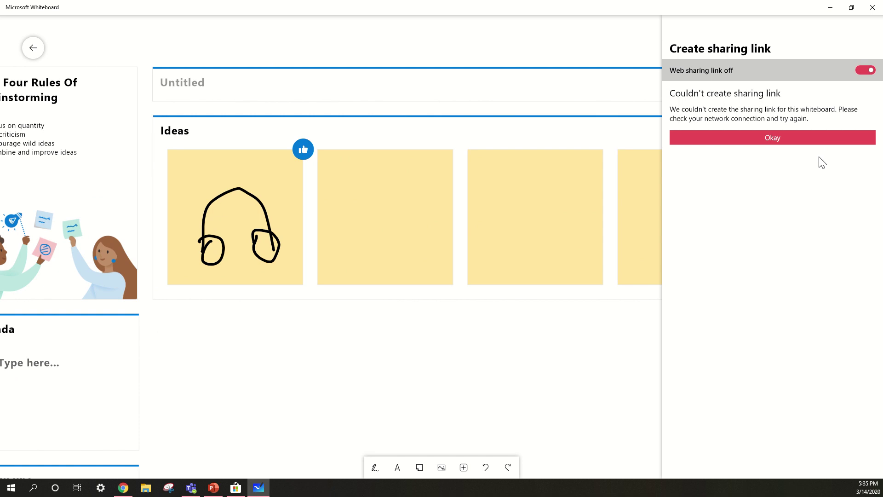
{"action": "left_click", "coordinate": [788, 142]}
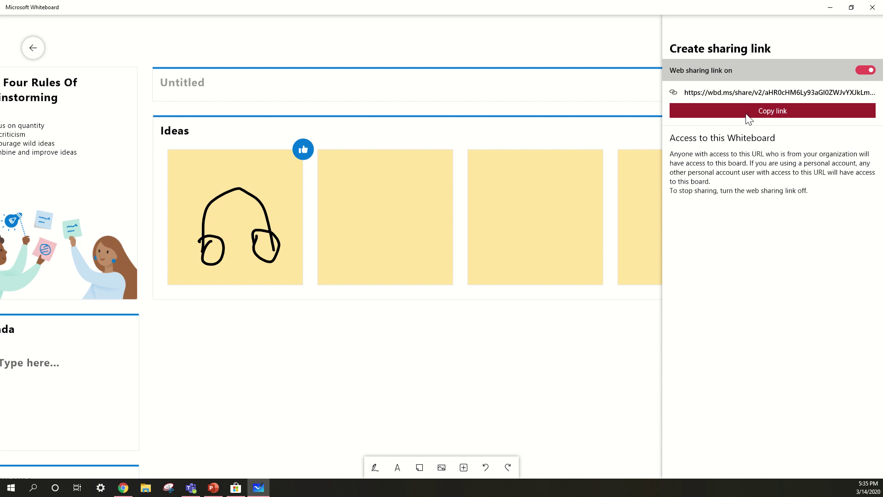
{"action": "left_click", "coordinate": [747, 115]}
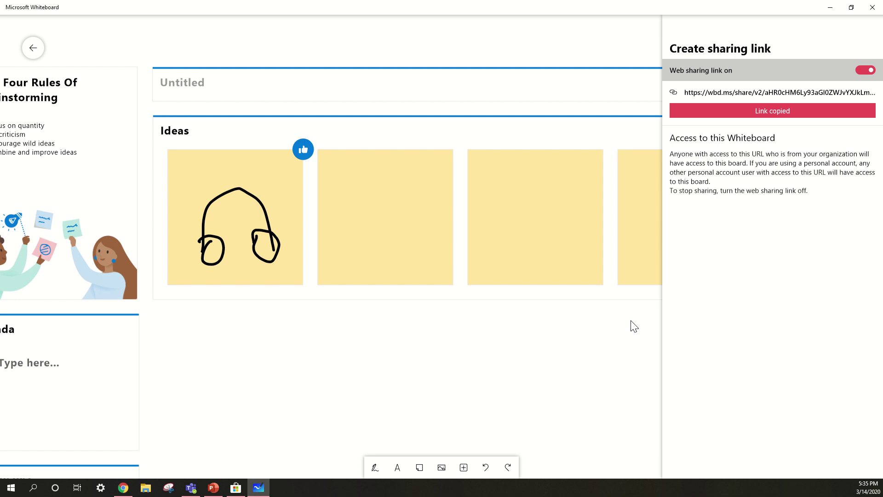
{"action": "left_click", "coordinate": [556, 84]}
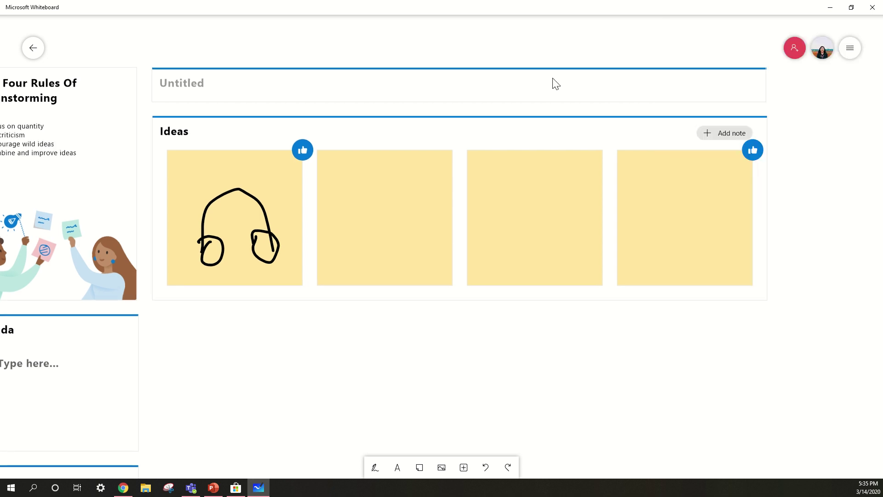
- Run the Accessibility checker and review the second note's alternative text
{"action": "left_click", "coordinate": [850, 48]}
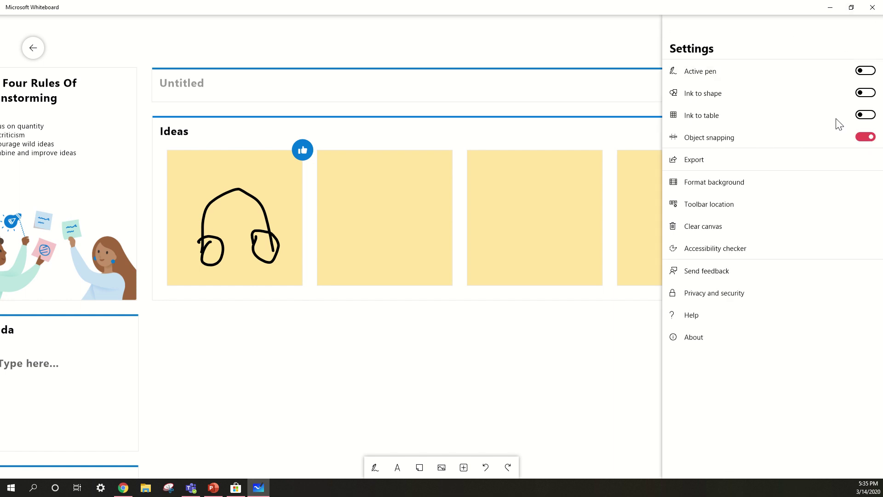
{"action": "left_click", "coordinate": [772, 244]}
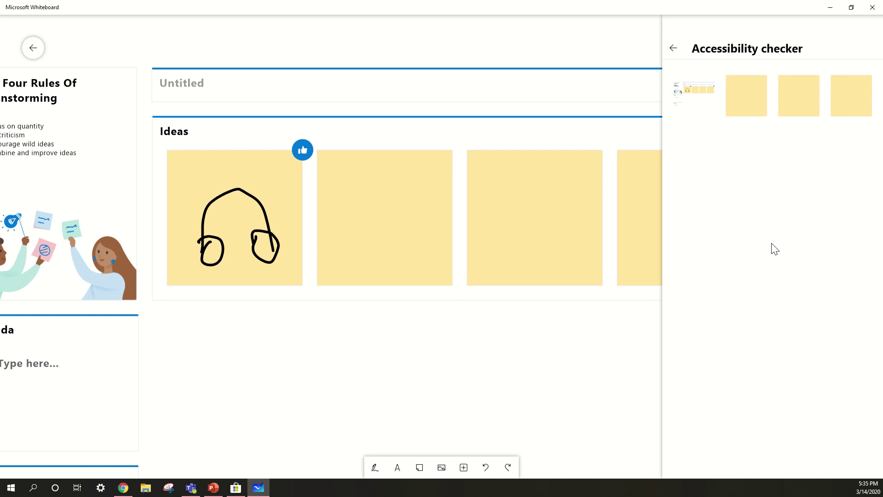
{"action": "left_click", "coordinate": [743, 100]}
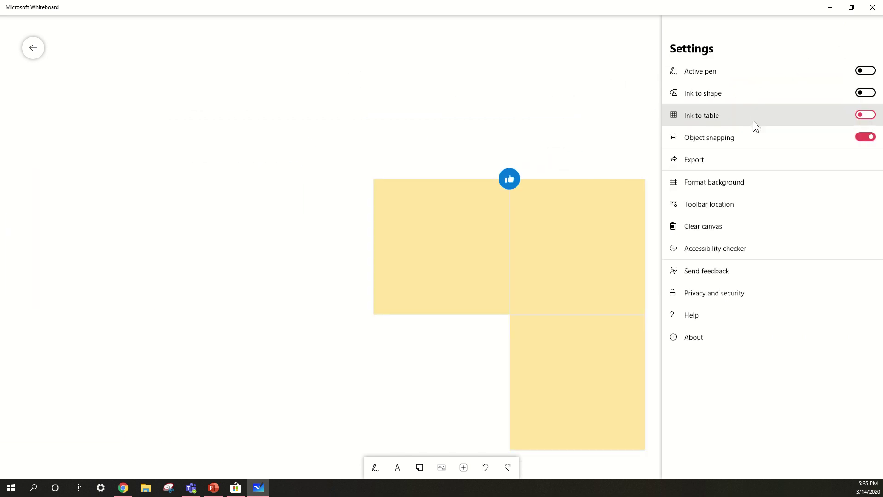
- Format the board background as a dot grid in grey, then close settings
{"action": "left_click", "coordinate": [754, 184]}
{"action": "left_click", "coordinate": [751, 263]}
{"action": "scroll", "coordinate": [553, 177], "scroll_direction": "down", "scroll_amount": 3}
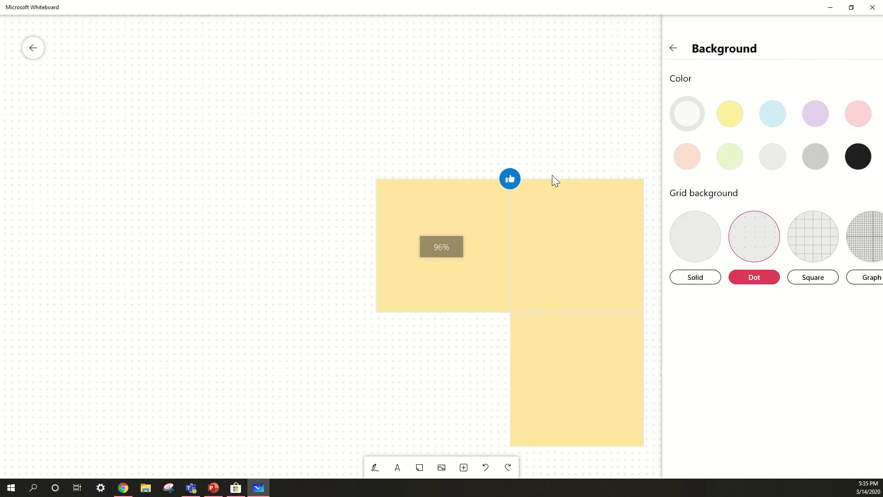
{"action": "scroll", "coordinate": [638, 333], "scroll_direction": "right", "scroll_amount": 5}
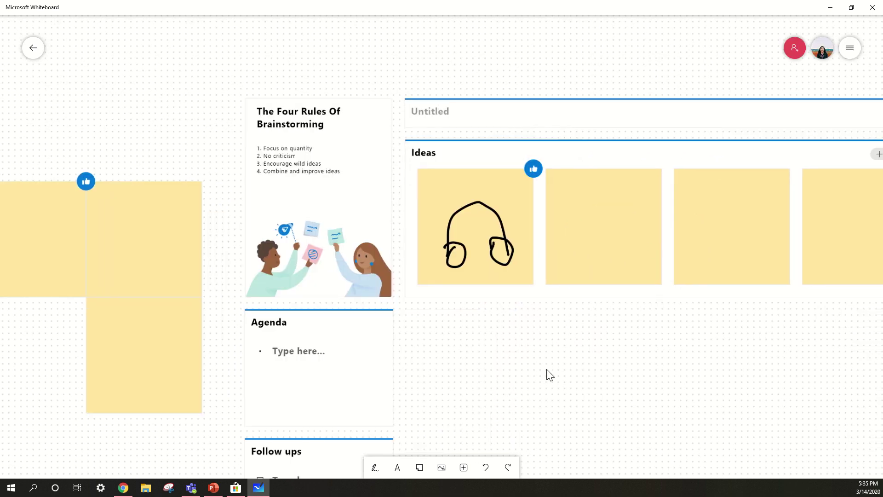
{"action": "left_click", "coordinate": [850, 47]}
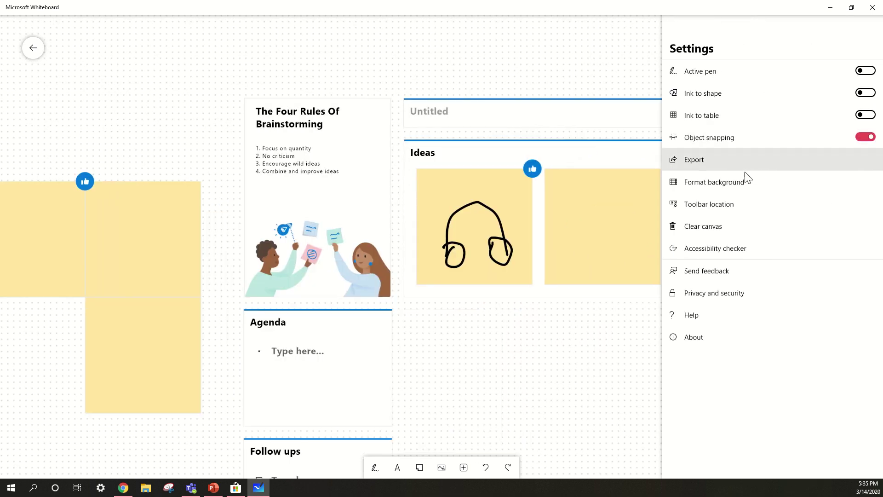
{"action": "left_click", "coordinate": [740, 183]}
{"action": "left_click", "coordinate": [728, 116]}
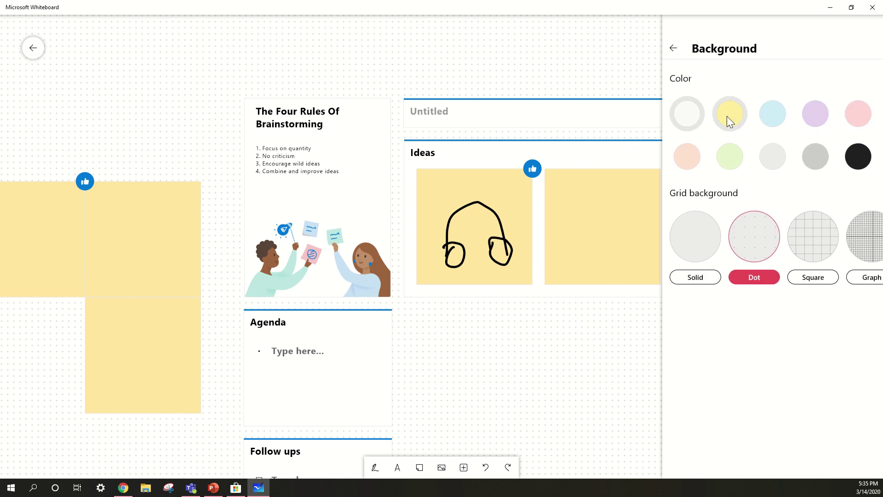
{"action": "left_click", "coordinate": [773, 156]}
{"action": "left_click", "coordinate": [825, 160]}
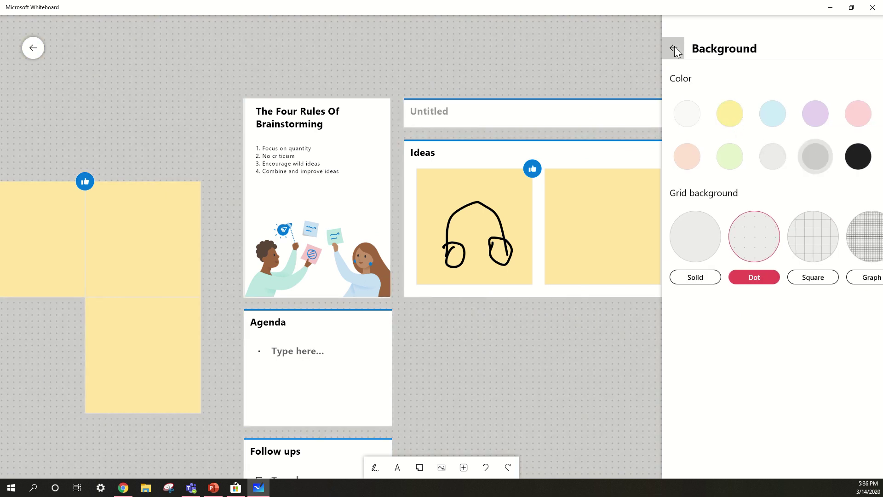
{"action": "left_click", "coordinate": [673, 47]}
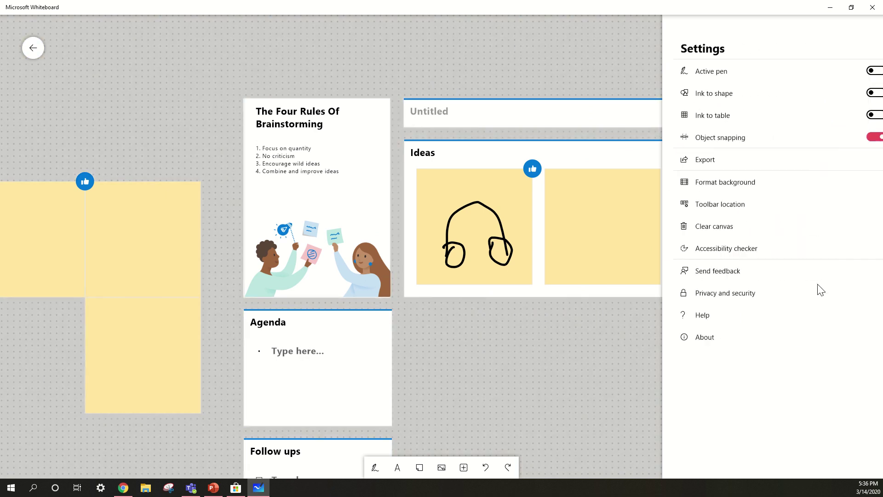
{"action": "left_click", "coordinate": [576, 347]}
- Pan the grey dotted board to bring the brainstorming template fully into view
{"action": "left_click_drag", "start_coordinate": [575, 347], "coordinate": [464, 296]}
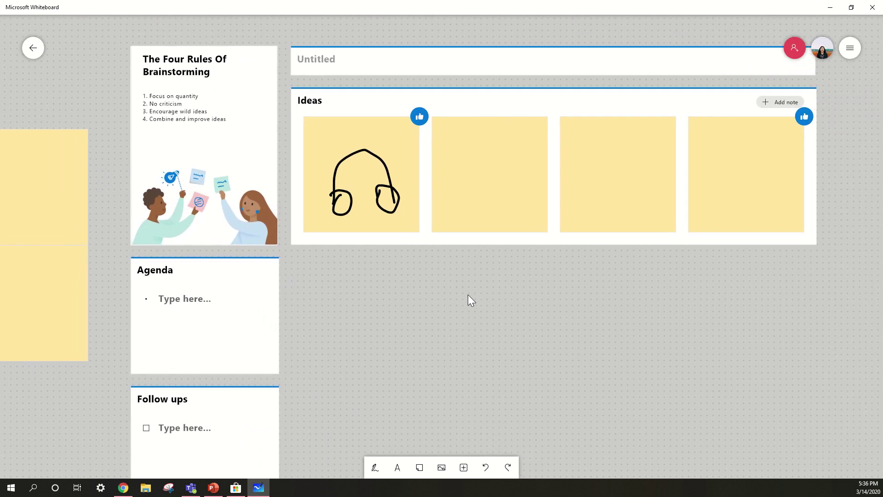